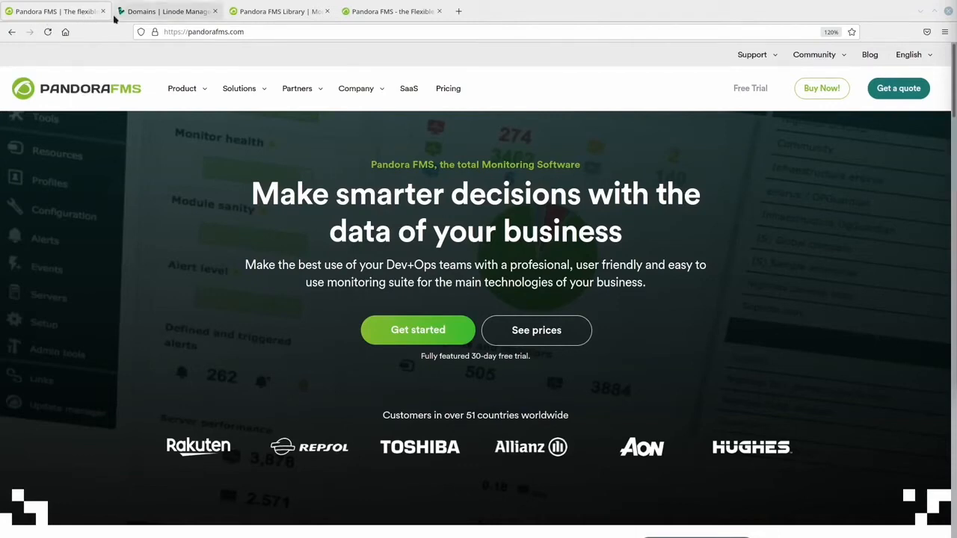
Step: Switch to Linode Manager, open the profile's API tokens page and start a new personal access token
click(150, 15)
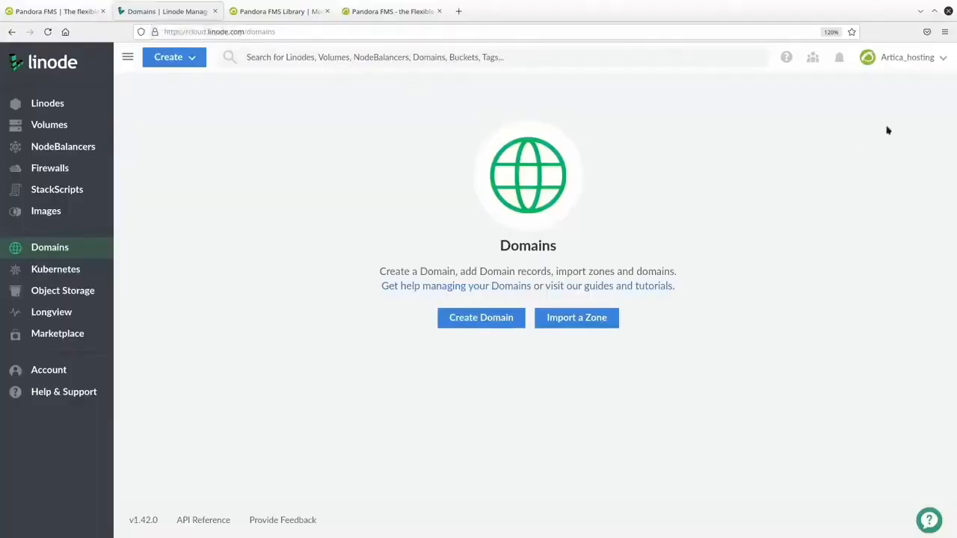
click(918, 59)
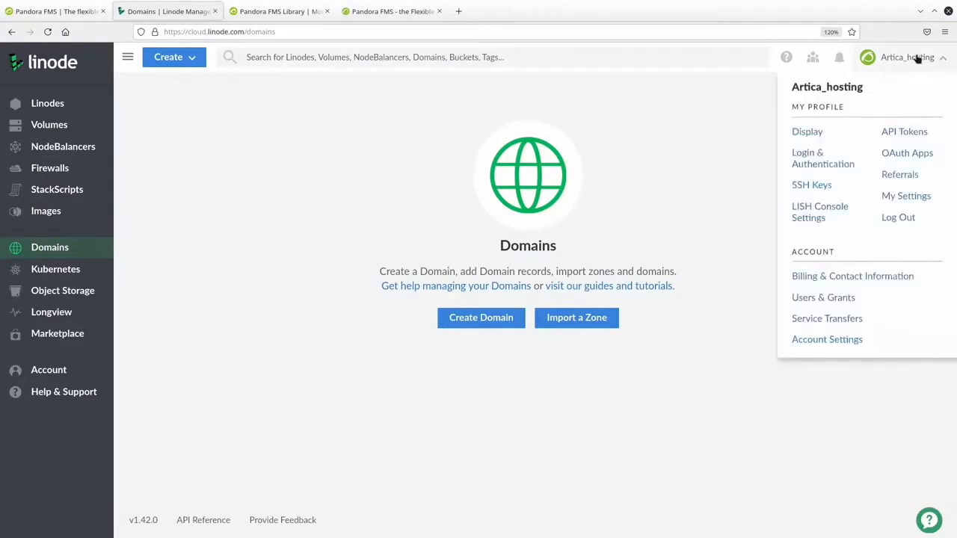
click(900, 134)
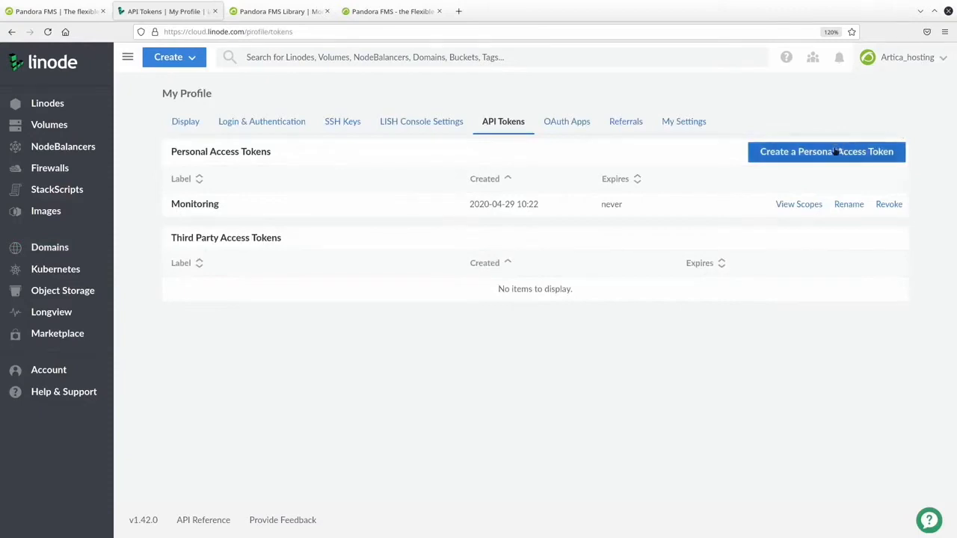
click(809, 155)
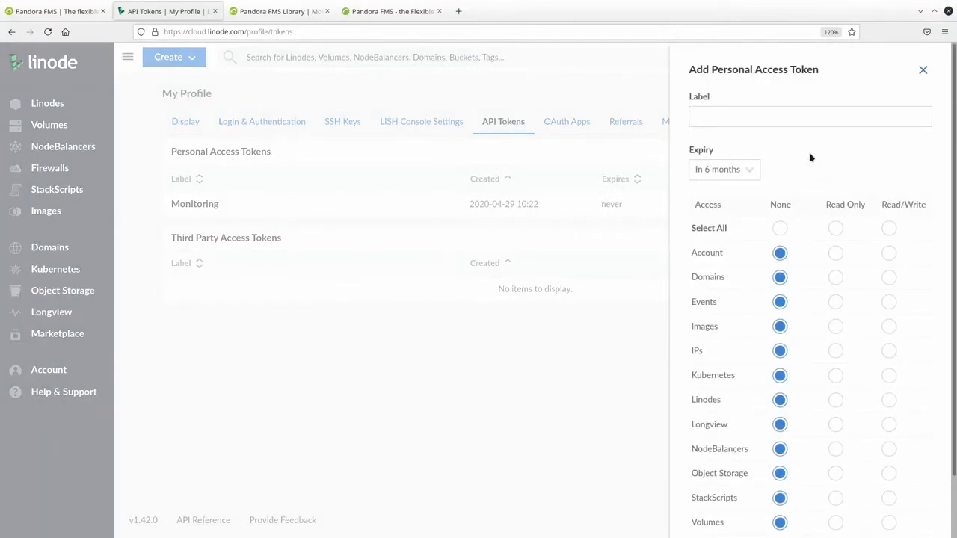
Step: Create a personal access token labelled pandorafms with Read Only access to all categories and expiry Never
click(836, 228)
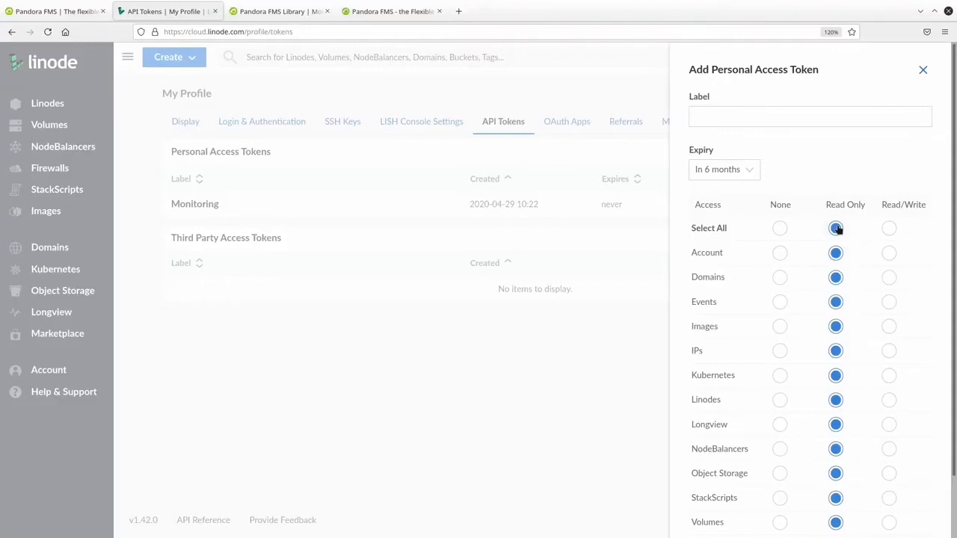
click(755, 171)
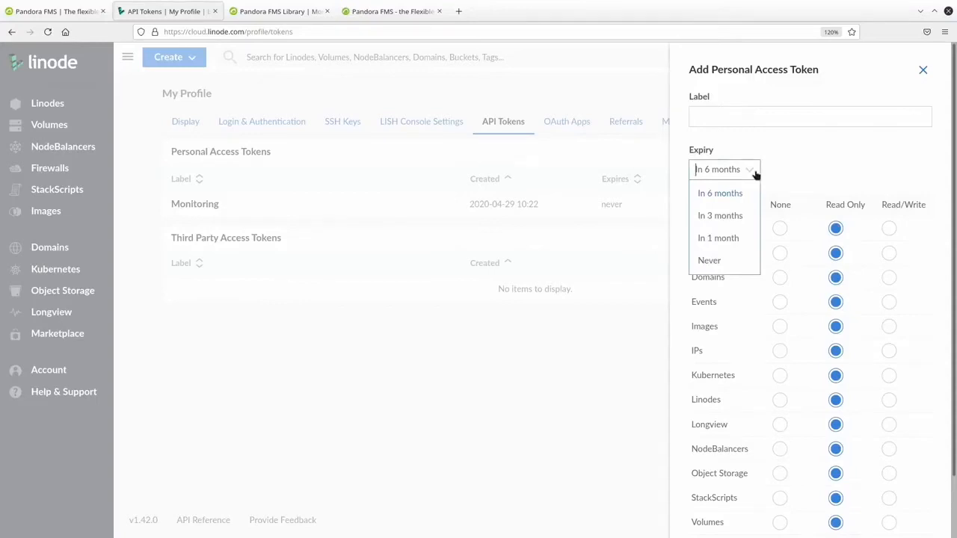
click(737, 261)
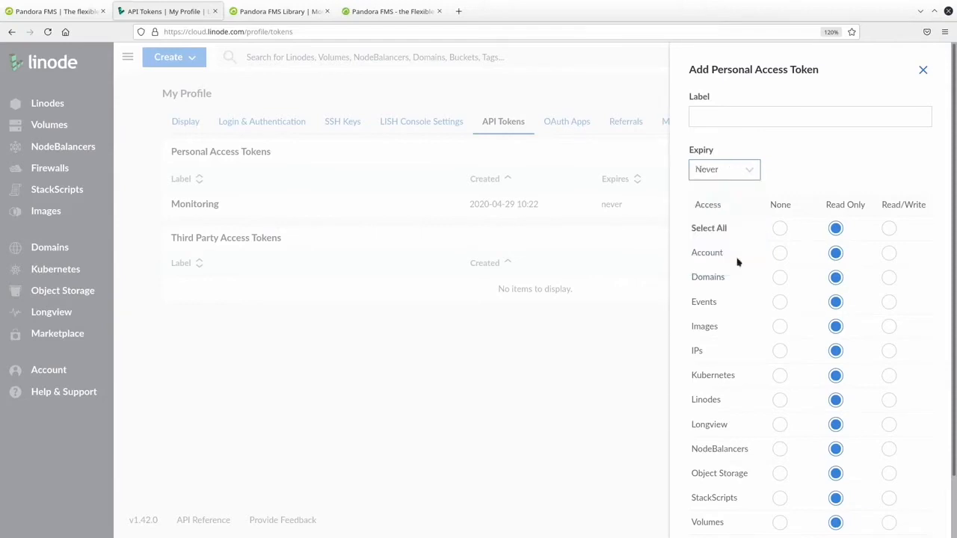
click(746, 114)
text(pan)
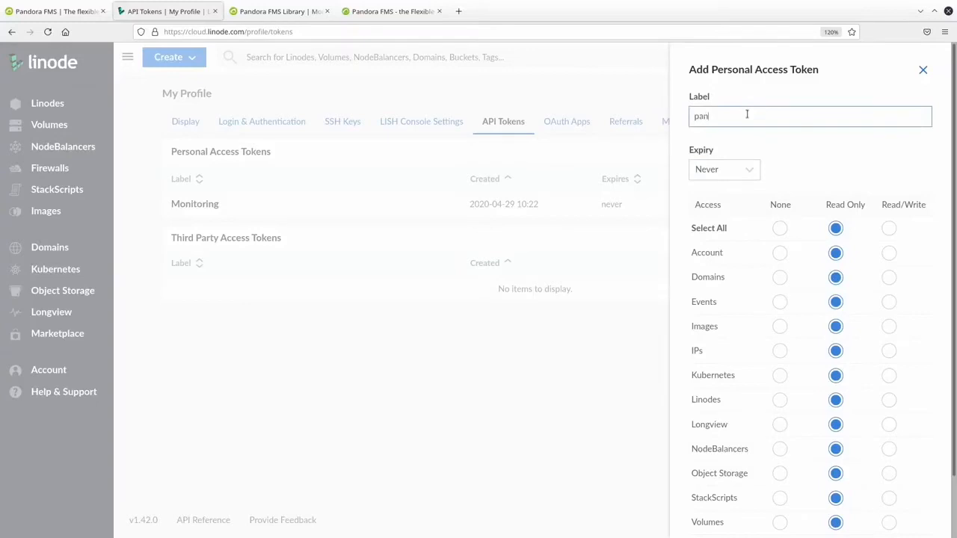
text(dorafms)
scroll(747, 116, down, 3)
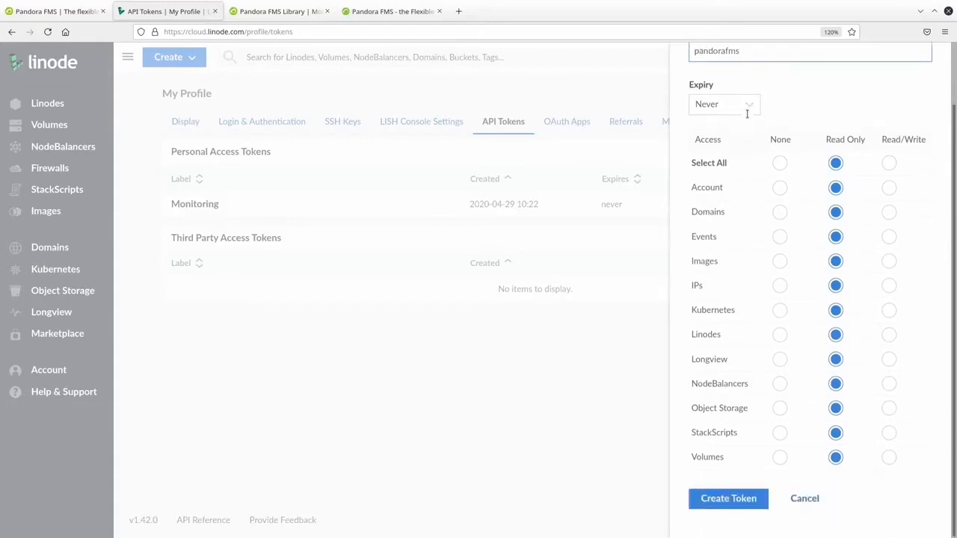
click(740, 500)
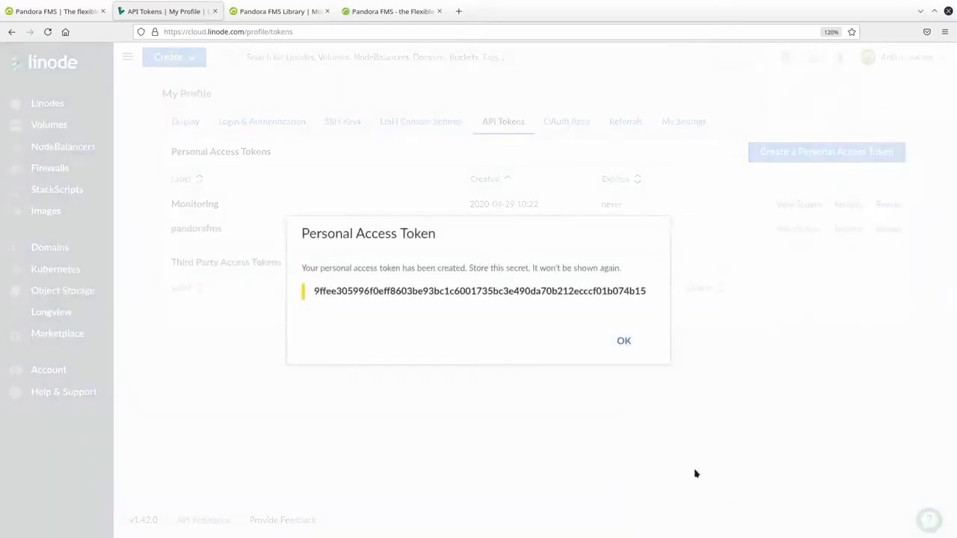
Step: Copy the generated personal access token, dismiss its dialog and close the Linode Manager page
double_click(518, 292)
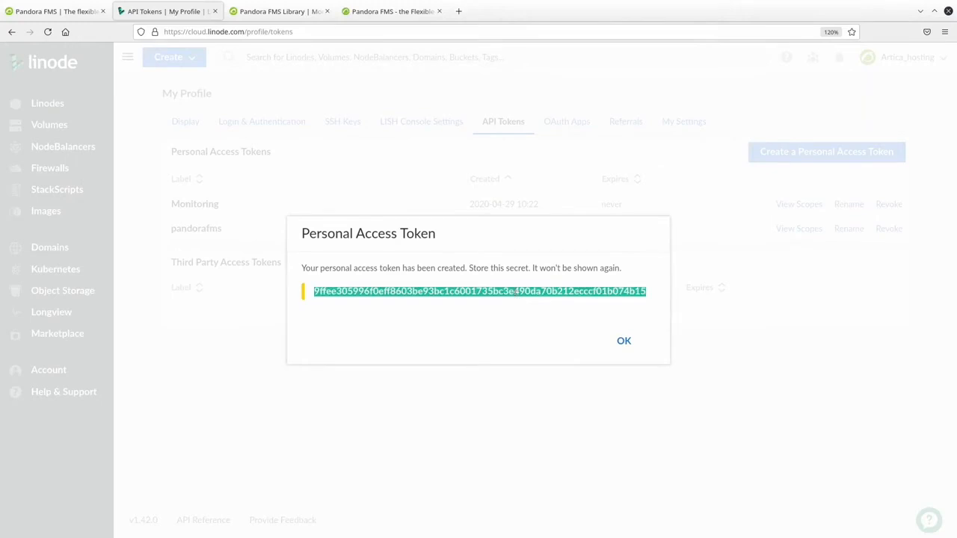
click(631, 346)
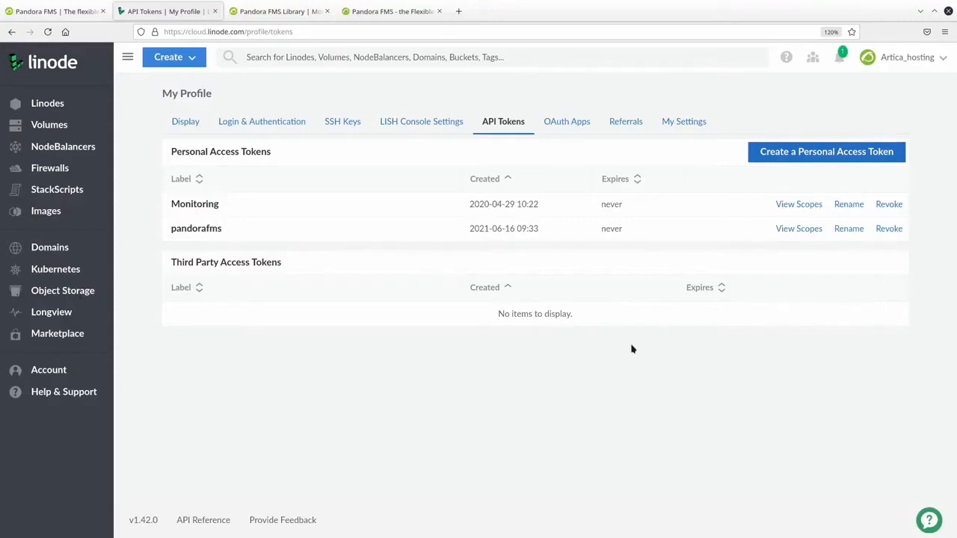
middle_click(175, 9)
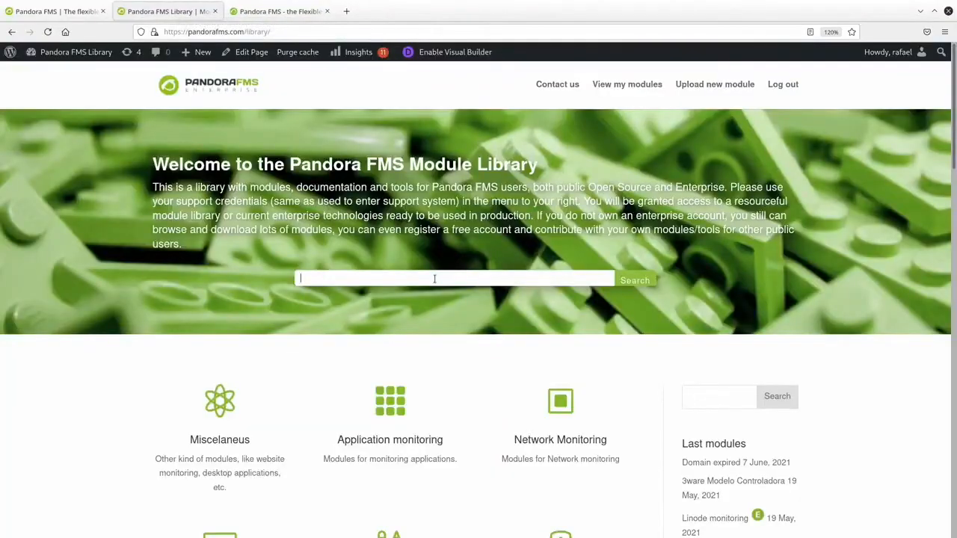
Step: Search the Pandora FMS module library for linode and open the Linode monitoring entry
text(linode)
key(Return)
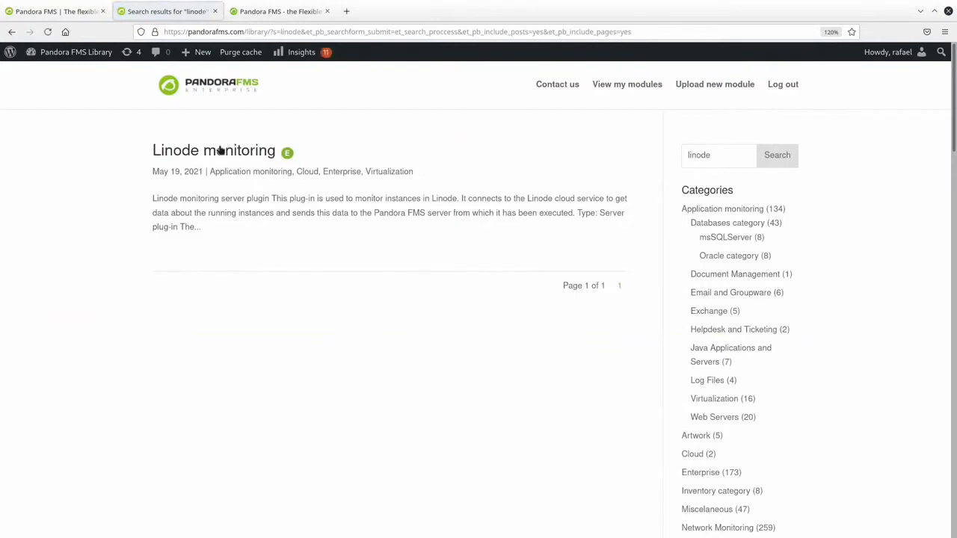
click(220, 150)
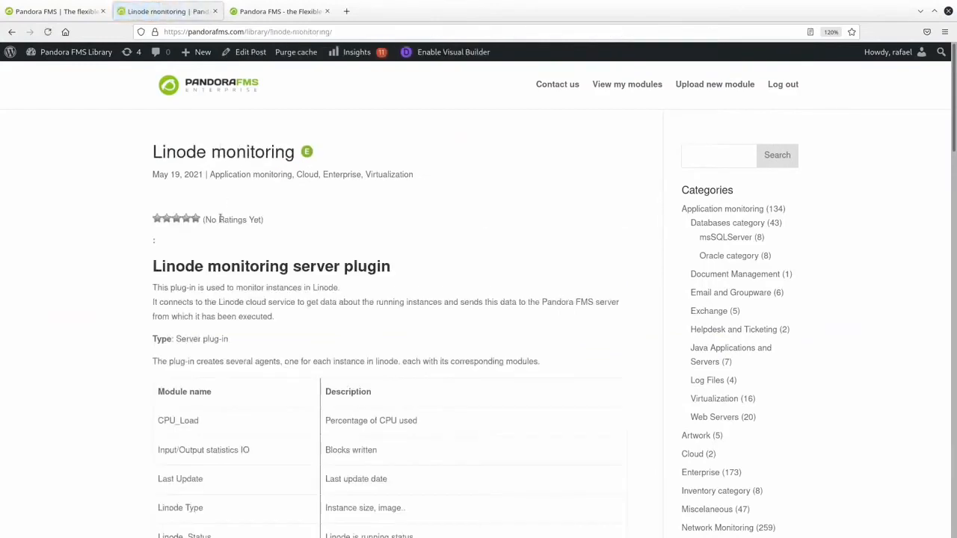
Step: Review the Linode monitoring plugin page, request the Linux pandora_linode download and cancel the file prompt
scroll(220, 223, down, 3)
scroll(221, 223, down, 3)
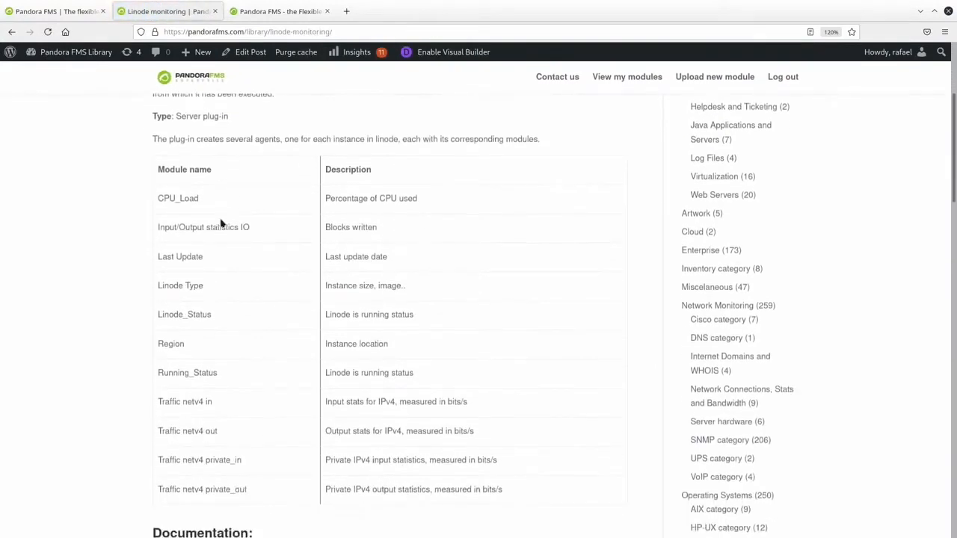
scroll(220, 222, down, 2)
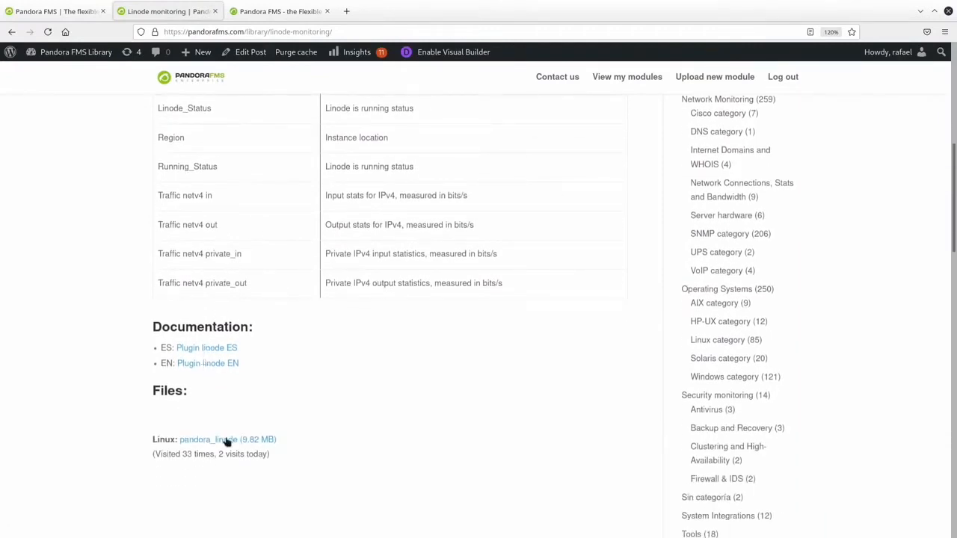
scroll(228, 442, down, 2)
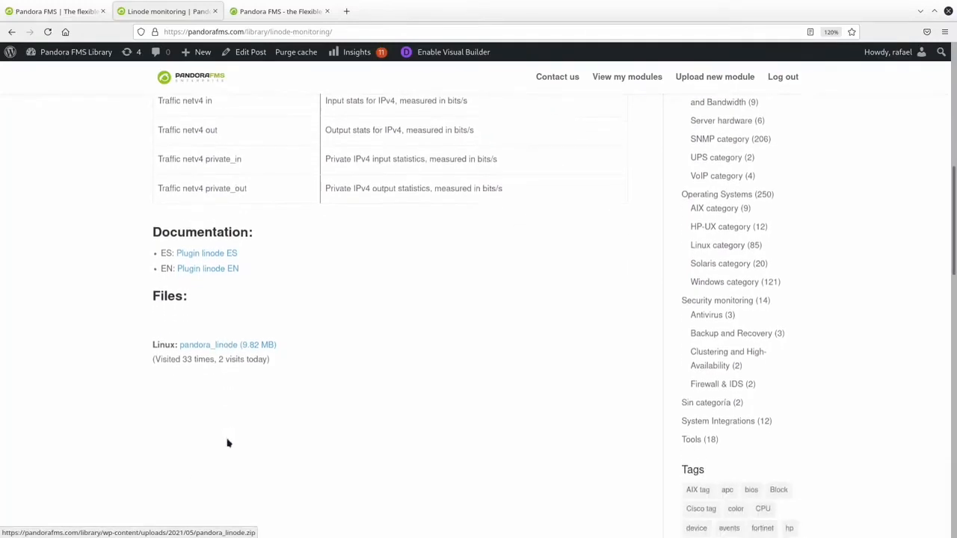
click(266, 341)
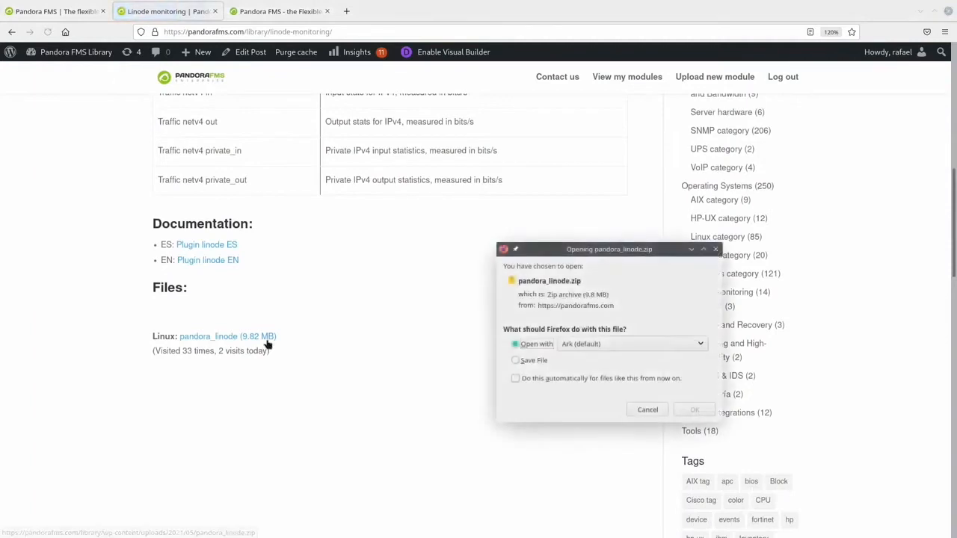
click(647, 410)
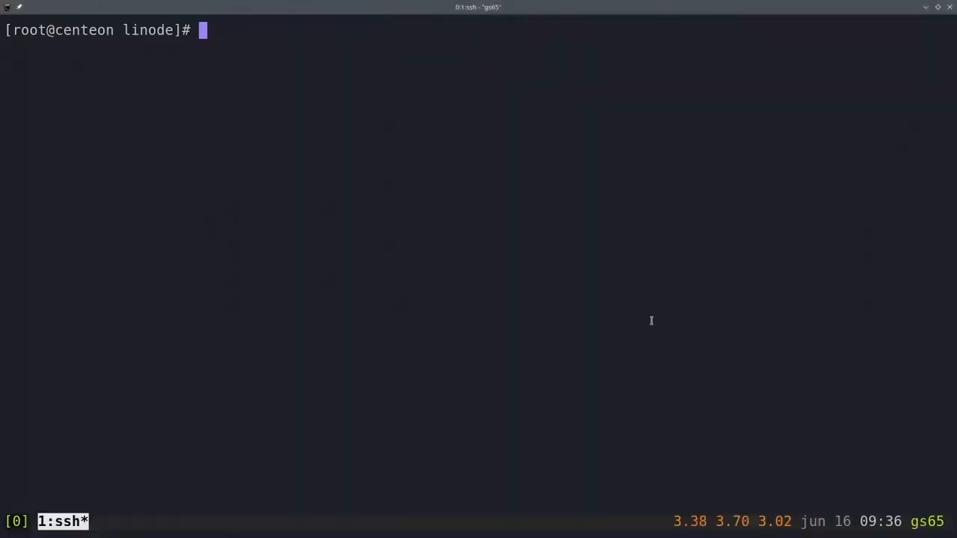
Step: In the SSH terminal, unzip pandora_linode.zip in the linode directory
text(unzip pa)
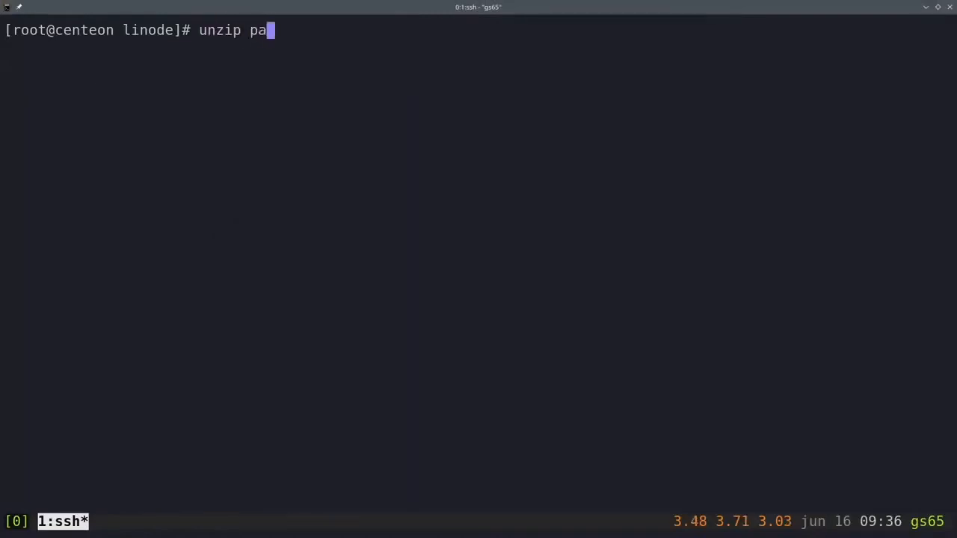
key(Tab)
key(Return)
Step: Copy pandora_linode to /usr/share/pandora_server/util/plugin/ with cp -a, keeping its attributes
key(Up)
key(Up)
key(Up)
key(Up)
key(Up)
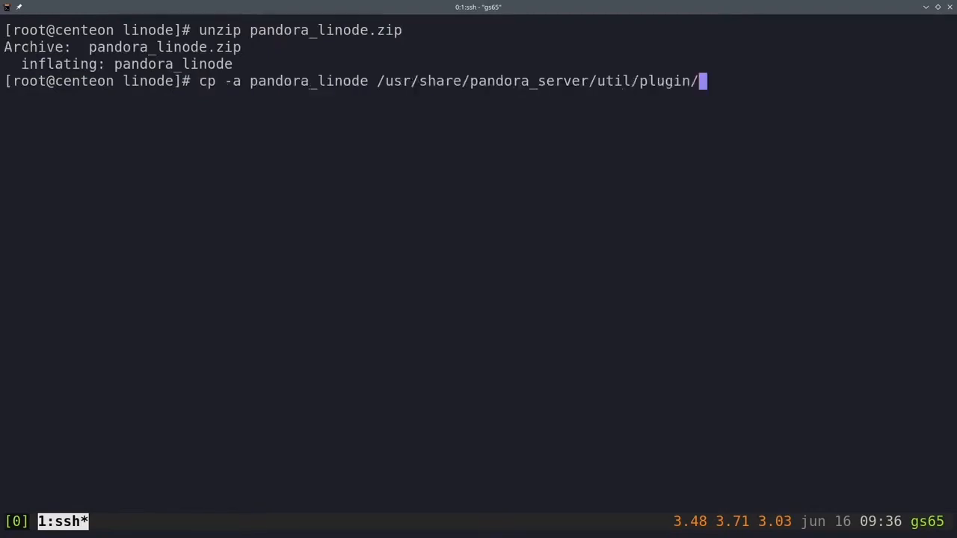
key(ctrl+l)
key(Return)
Step: Change the working directory to /usr/share/pandora_server/util/plugin/
text(cd)
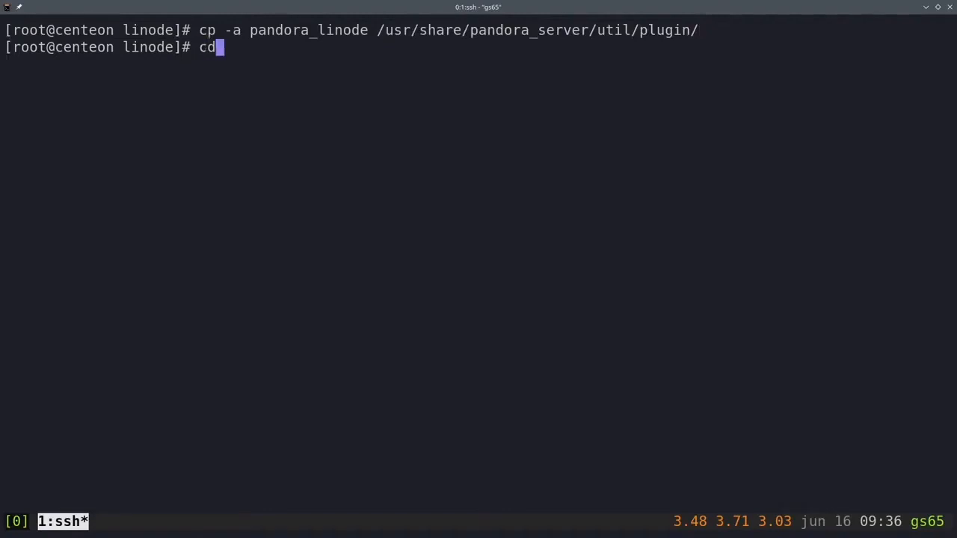
drag(378, 33, 702, 42)
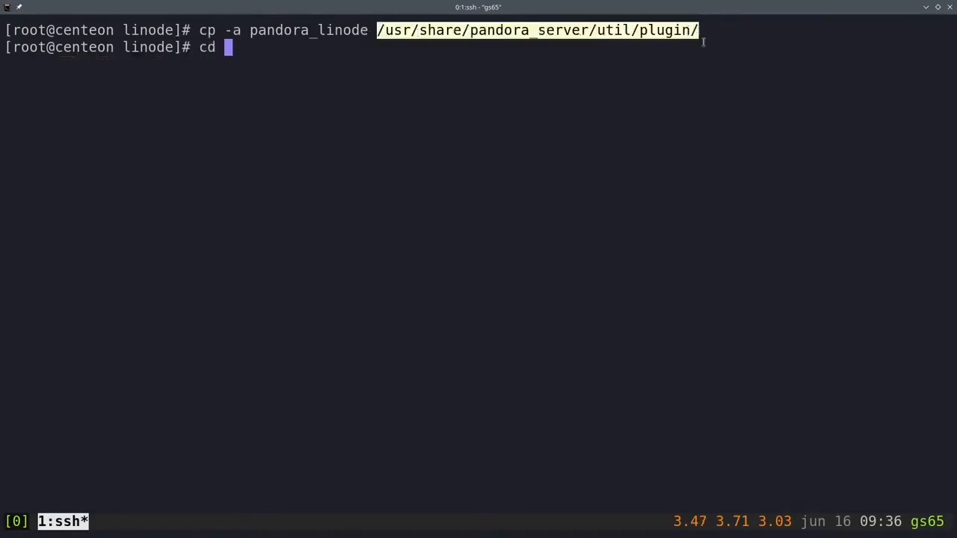
middle_click(705, 92)
key(Return)
Step: Make the plugin file executable with chmod +x pandora_linode
text(c)
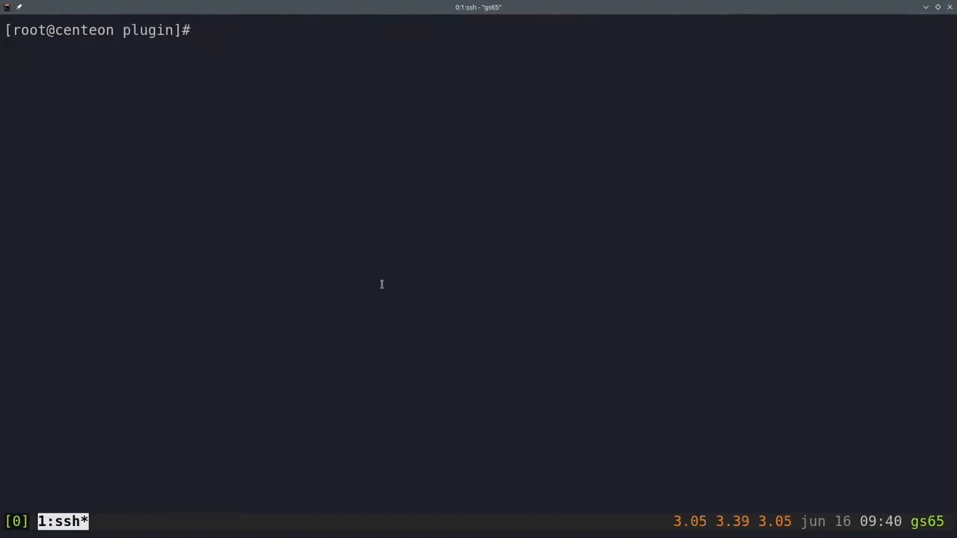
text(chmod +x pandora_linode)
key(Return)
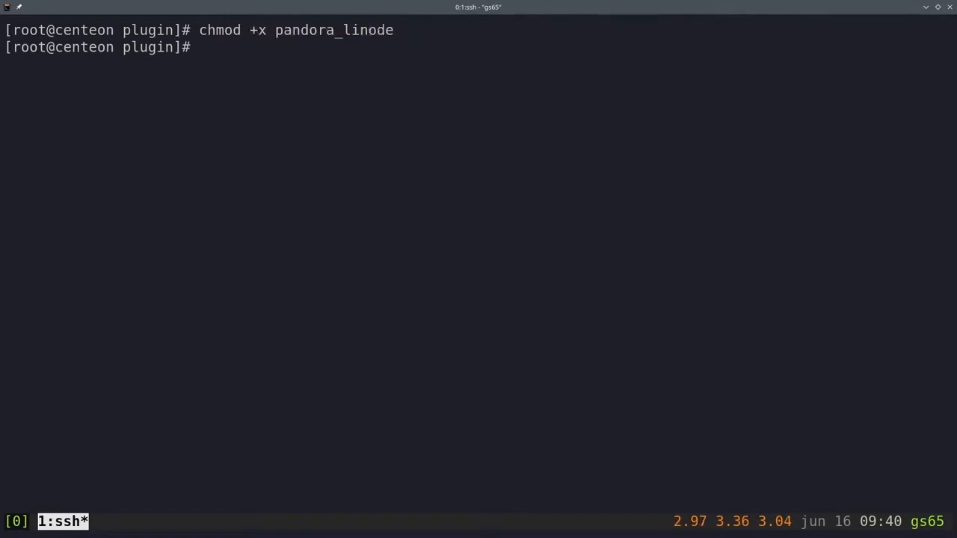
Step: Run ./pandora_linode without arguments, and again with -h to display its help
key(ctrl+l)
text(./pandora_lin)
key(Tab)
key(Return)
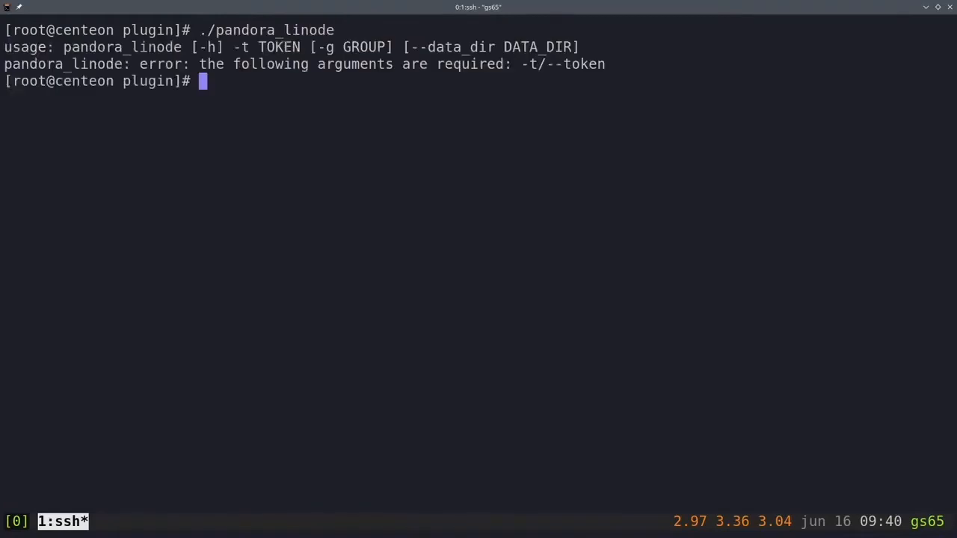
key(Up)
text(-k)
key(BackSpace)
text(h)
key(Return)
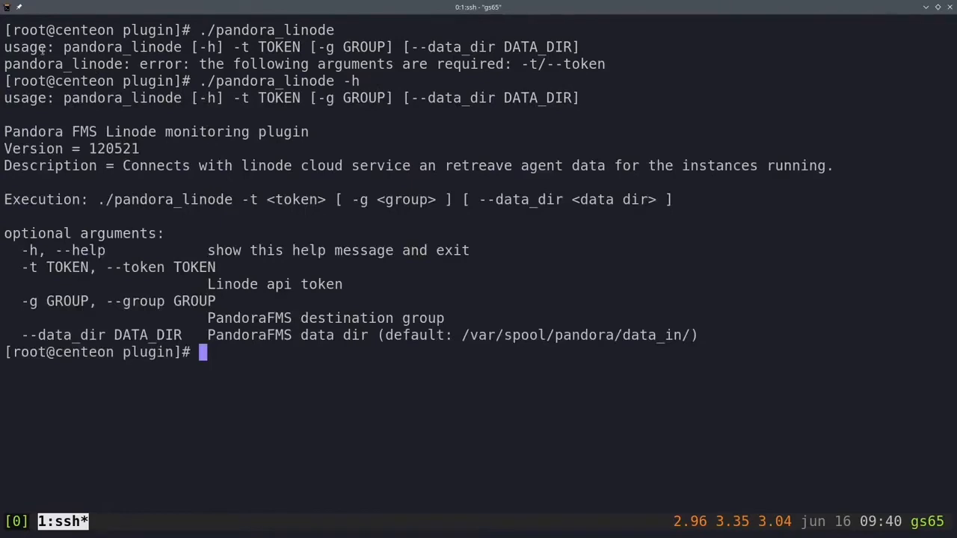
Step: Examine the usage line and the token, group and data_dir options in the plugin's help output
drag(6, 47, 588, 46)
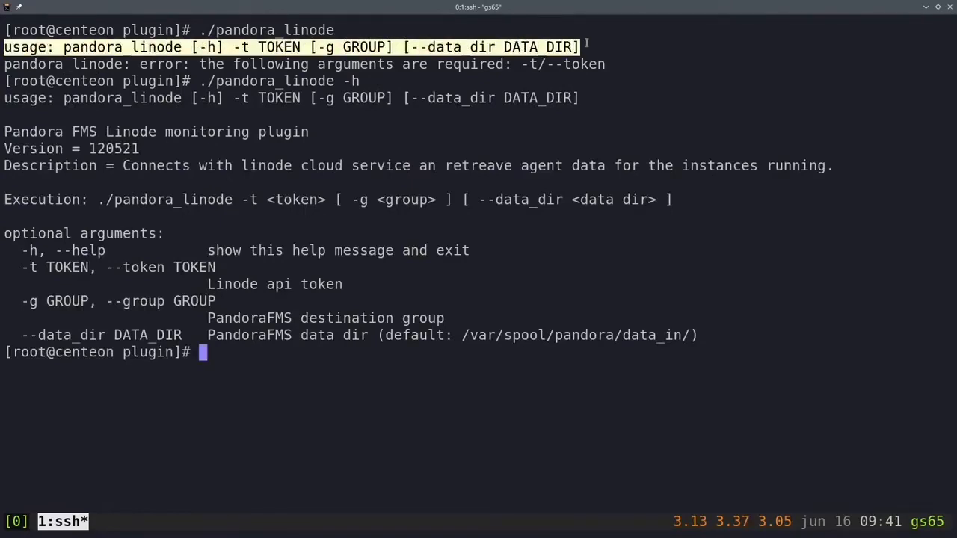
double_click(241, 47)
drag(241, 48, 288, 48)
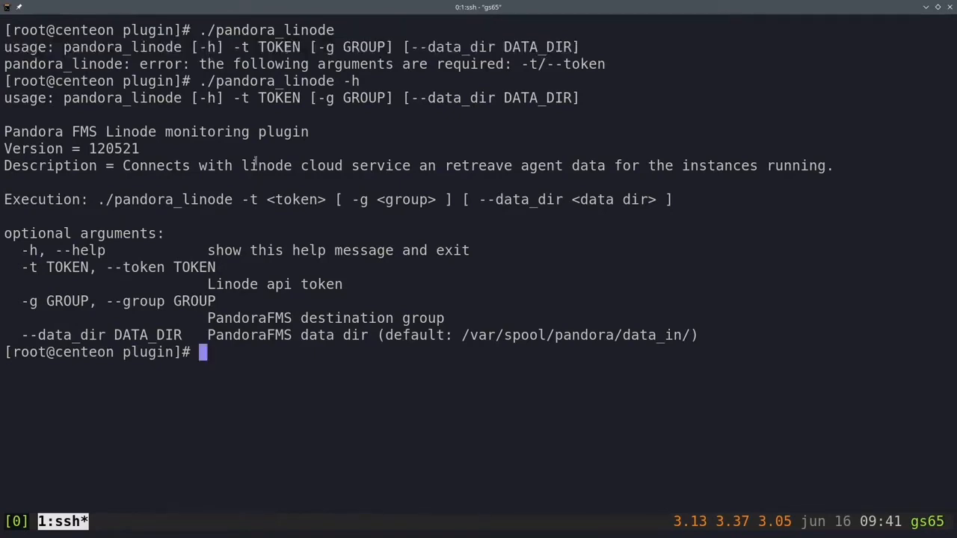
double_click(22, 267)
drag(22, 267, 364, 288)
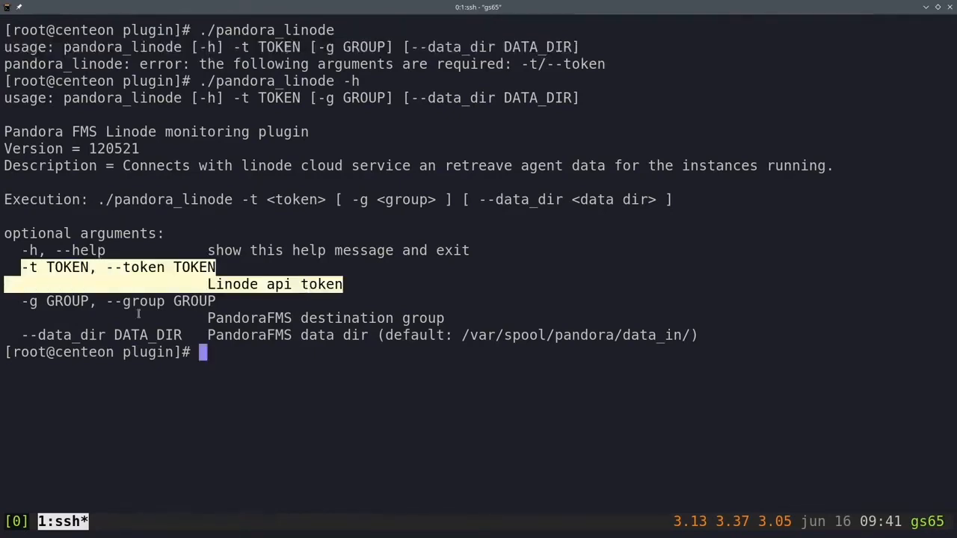
double_click(29, 301)
drag(55, 302, 451, 314)
double_click(18, 335)
drag(18, 335, 696, 335)
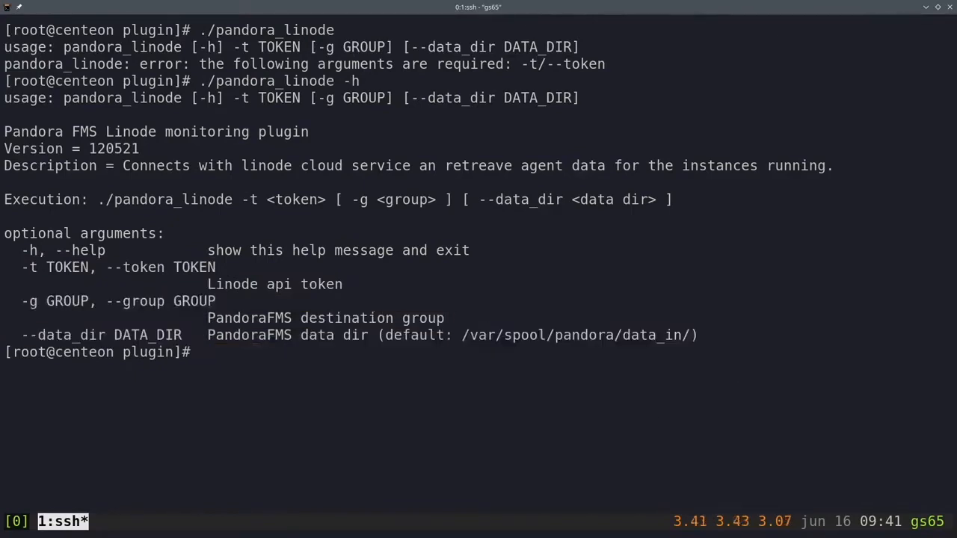
Step: Clear the terminal and run ./pandora_linode with the -t option and the Linode API token
key(ctrl+l)
key(Up)
key(Up)
key(Up)
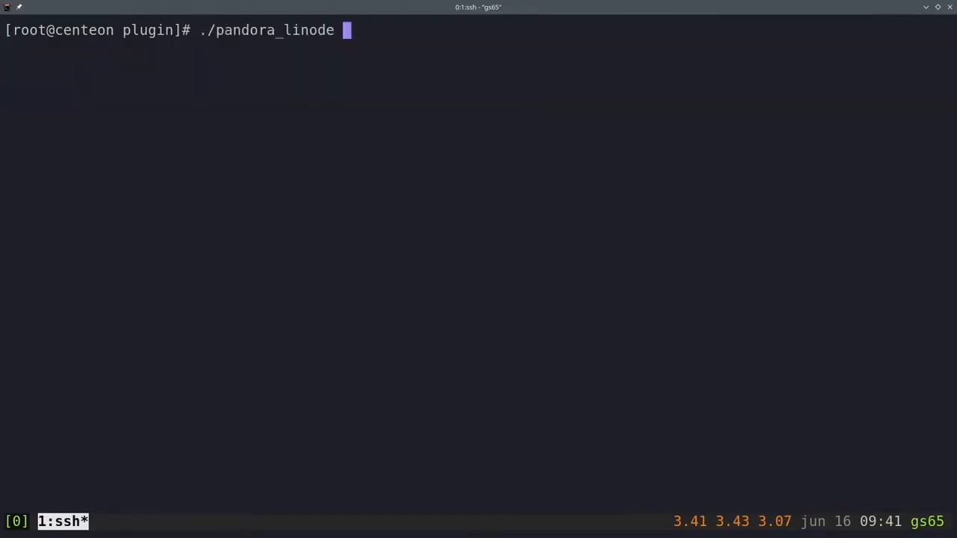
key(BackSpace)
key(BackSpace)
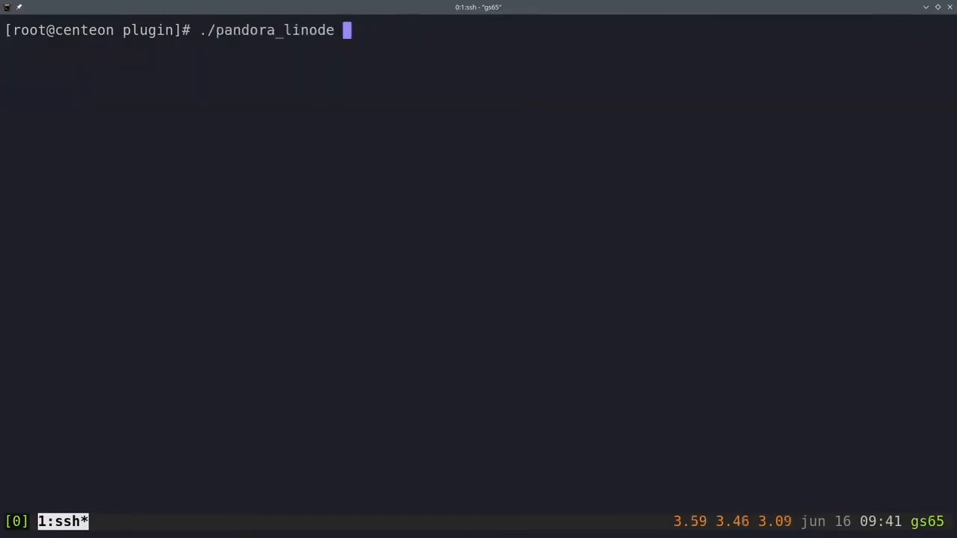
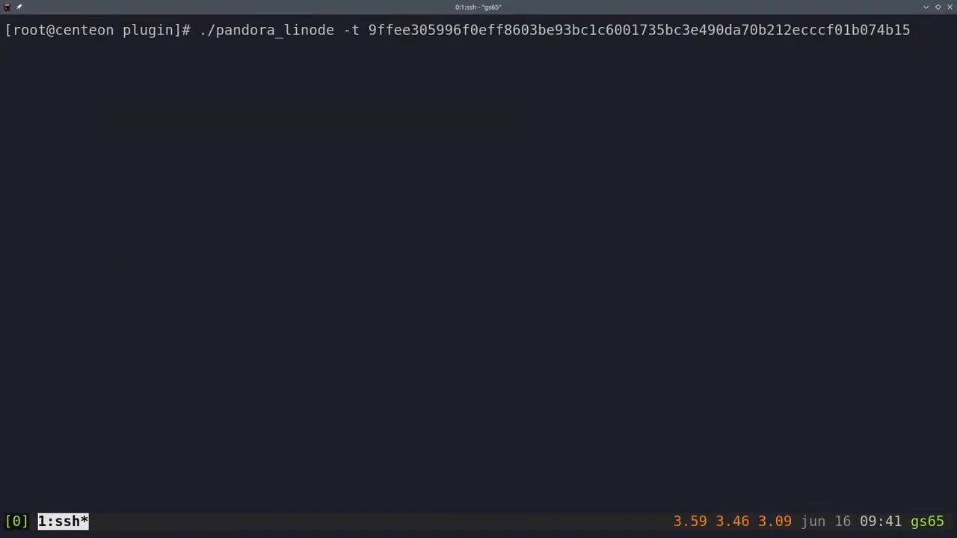
key(Return)
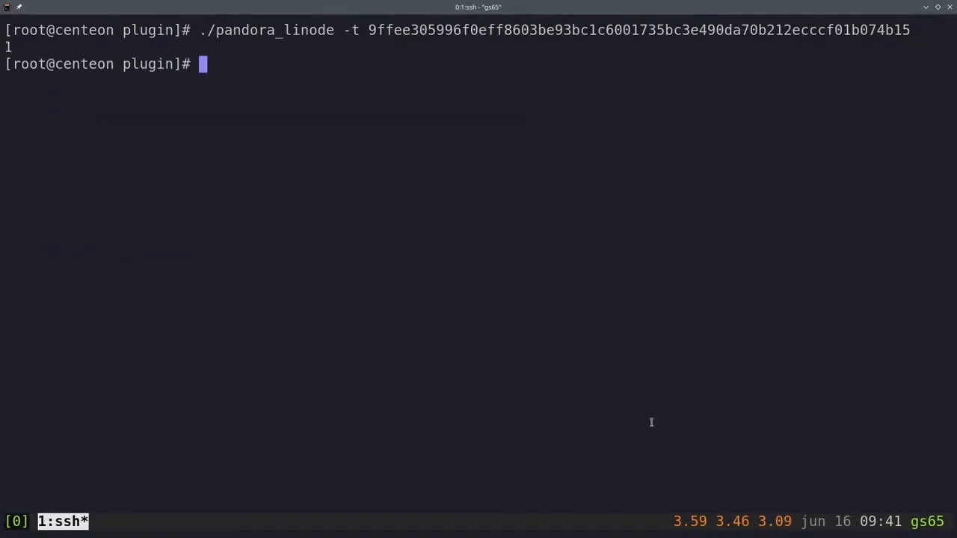
double_click(7, 46)
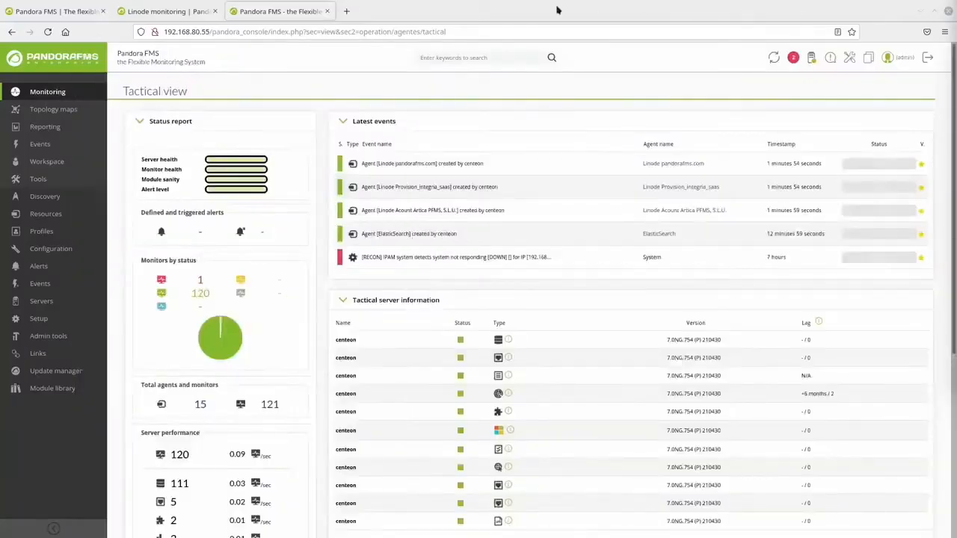
Step: In the Pandora FMS web console, open the agent tree view and expand the linode group
mouse_move(148, 92)
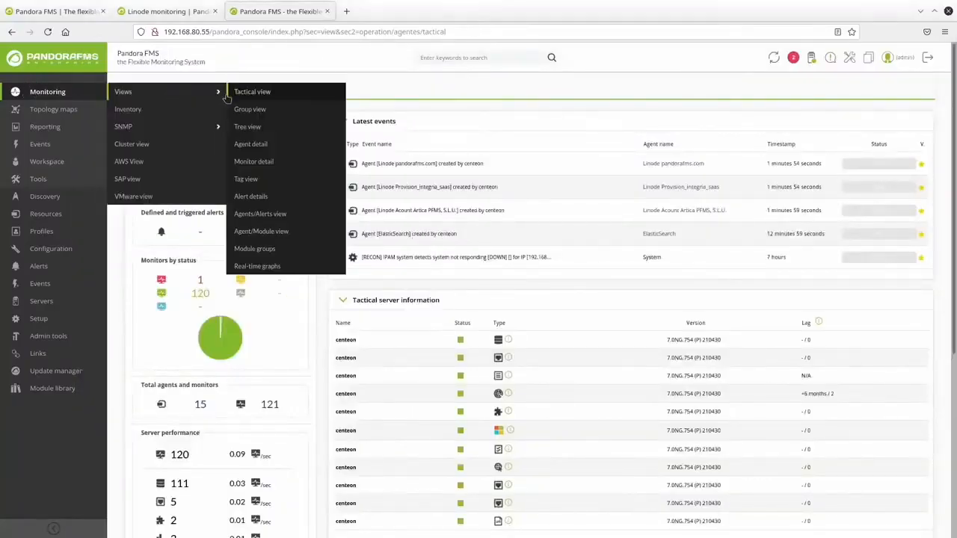
click(263, 128)
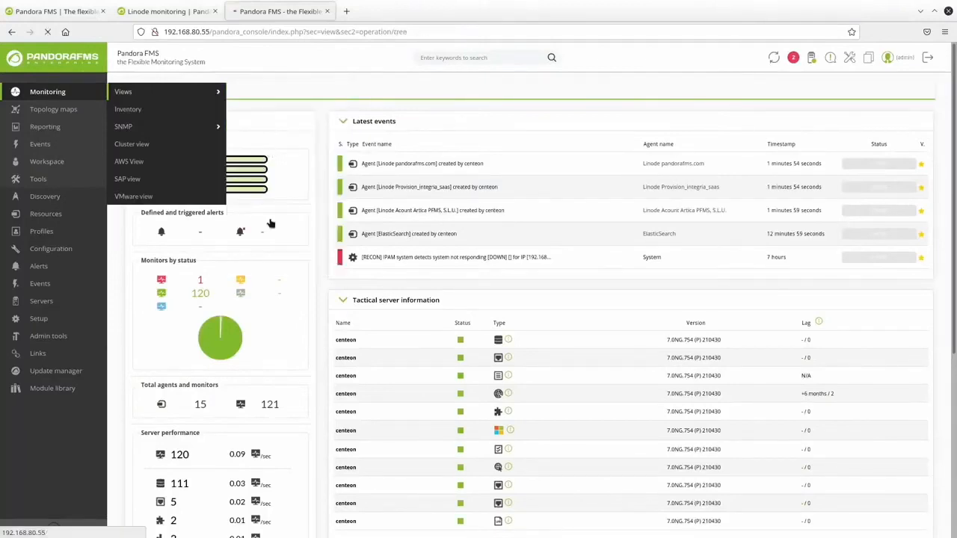
click(125, 233)
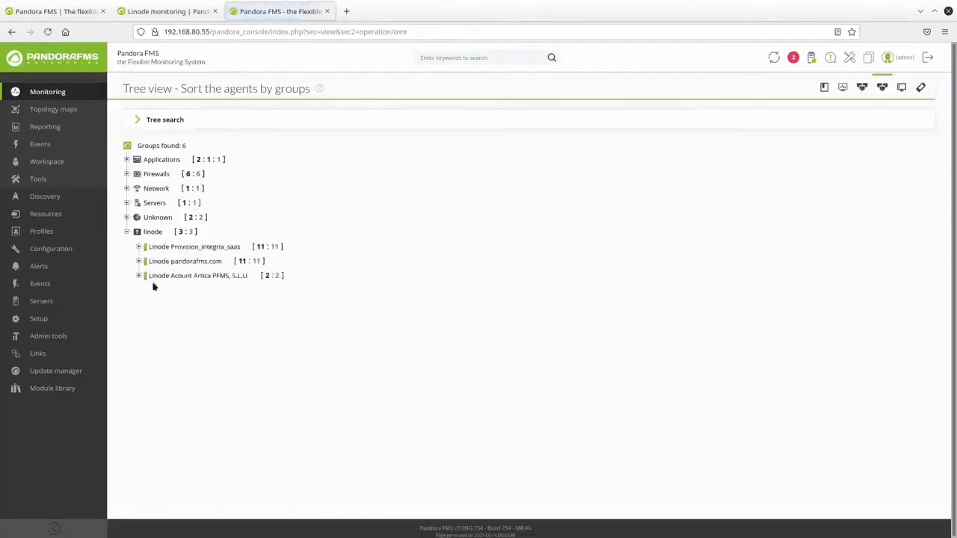
Step: Expand the account agent, Linode pandorafms.com and Linode Provision_integria_saas in the linode group to view their modules
click(138, 276)
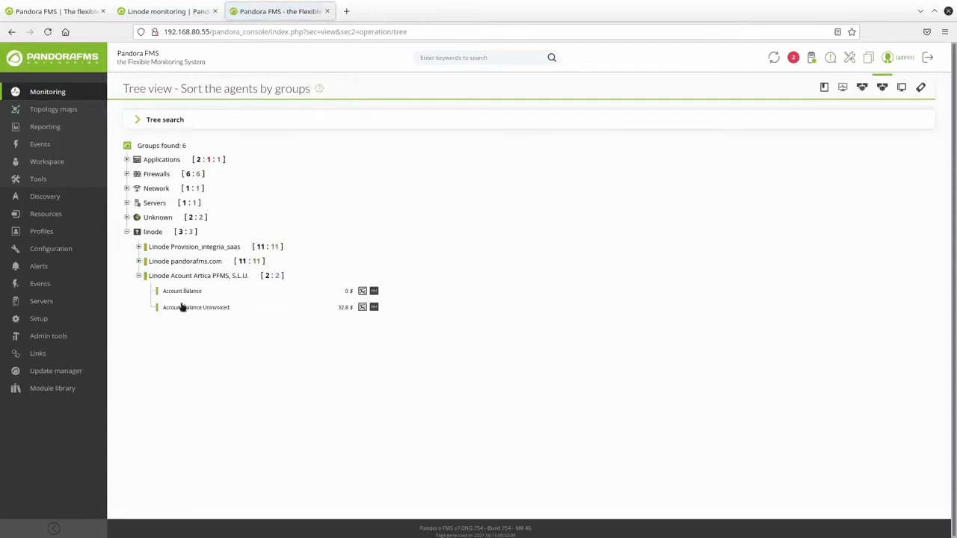
click(138, 261)
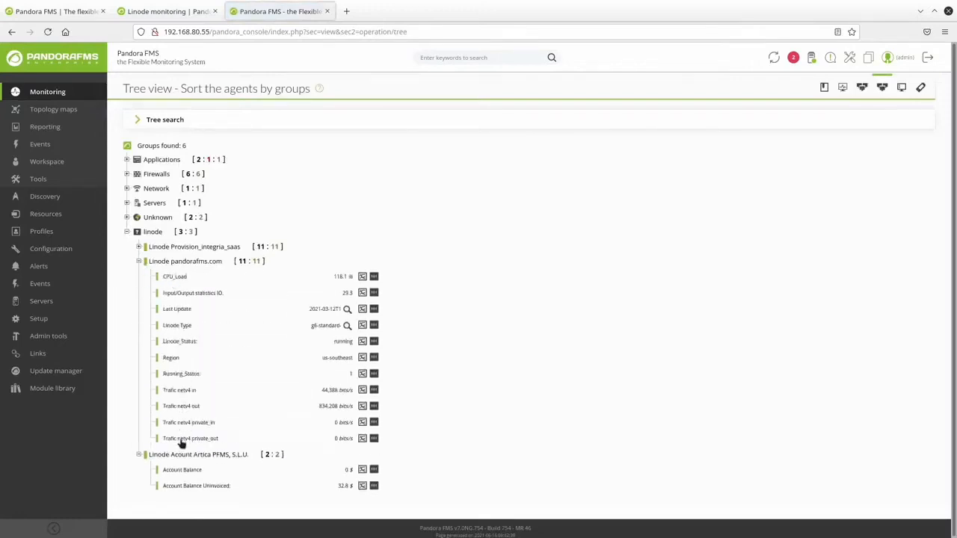
click(138, 247)
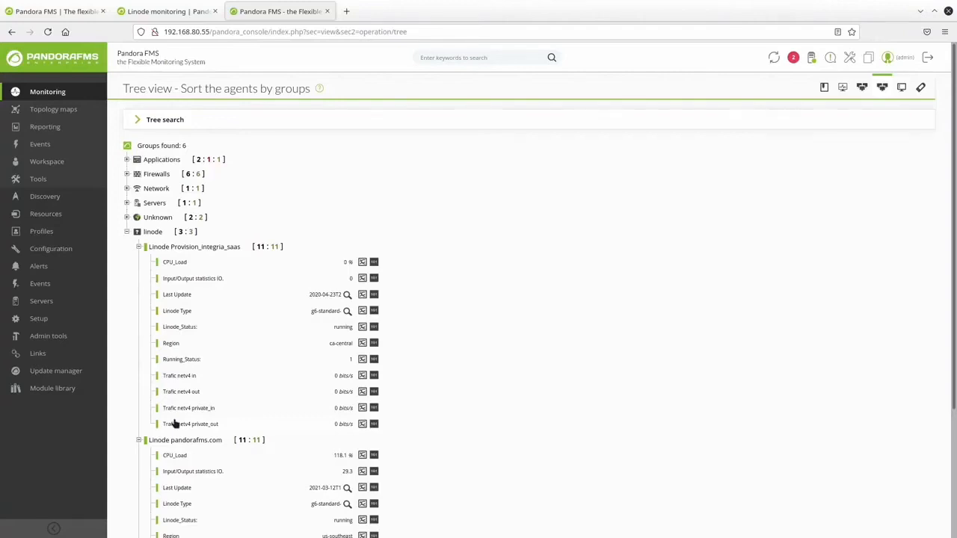
Step: Start registering a new server plugin named Linode with the description "Linode plugin"
mouse_move(39, 307)
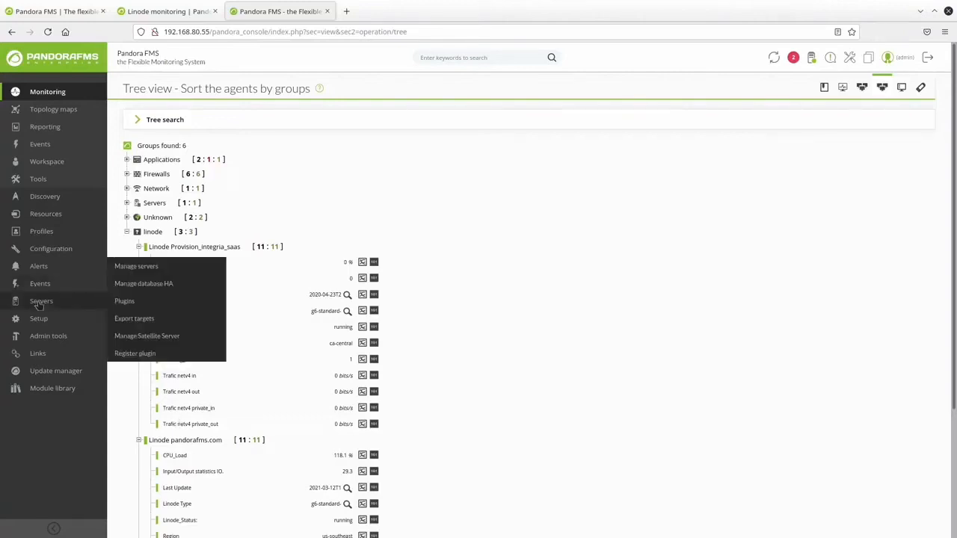
click(125, 305)
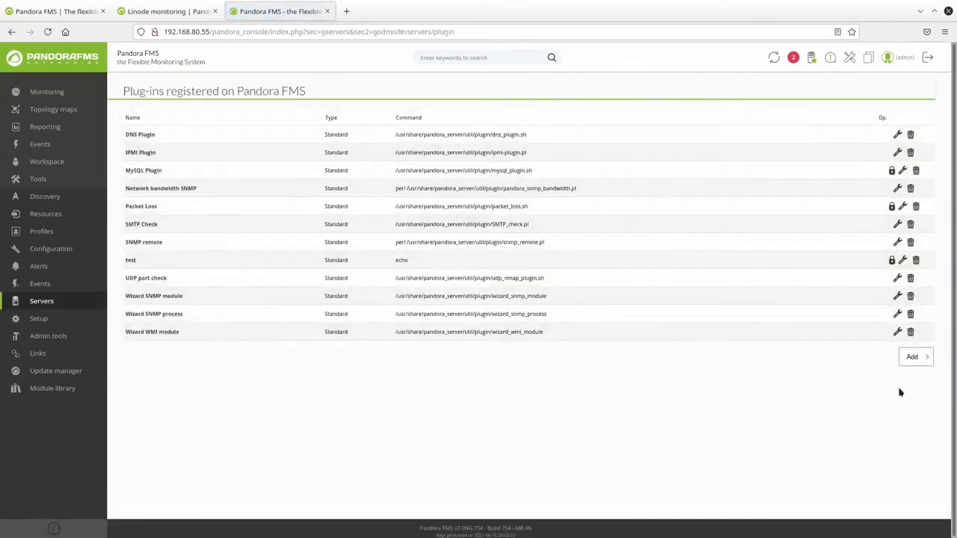
click(909, 358)
click(270, 138)
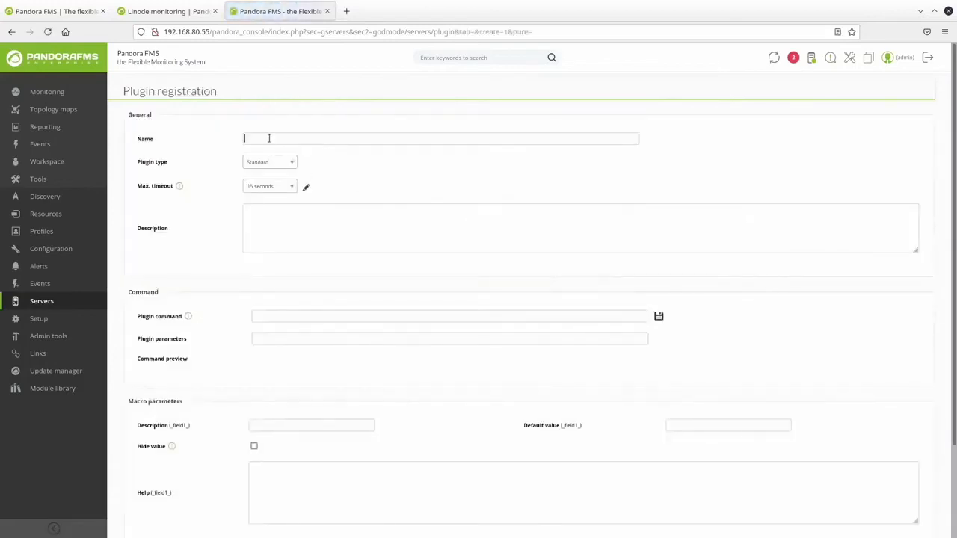
text(Linode)
click(300, 222)
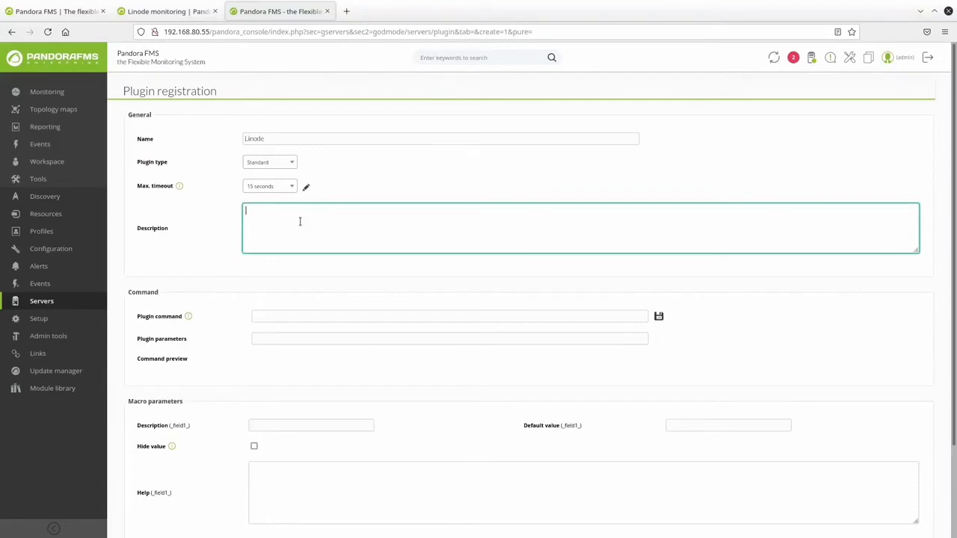
text(Linode plugin)
Step: Set the plugin command to /usr/share/pandora_server/util/plugin/pandora_linode and begin its parameters with -t _field1_
click(272, 315)
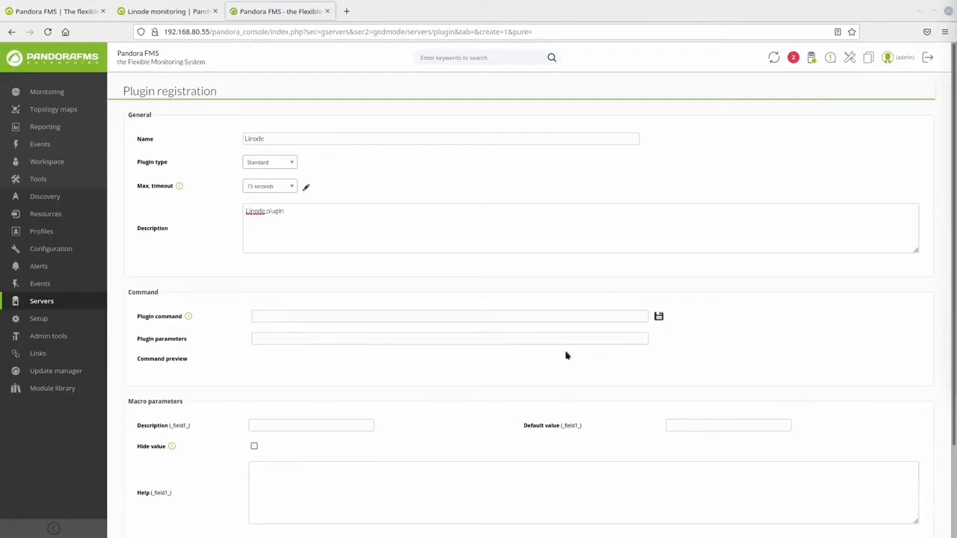
text(/usr/share/pandora_server/util/plugin/pandora_linode)
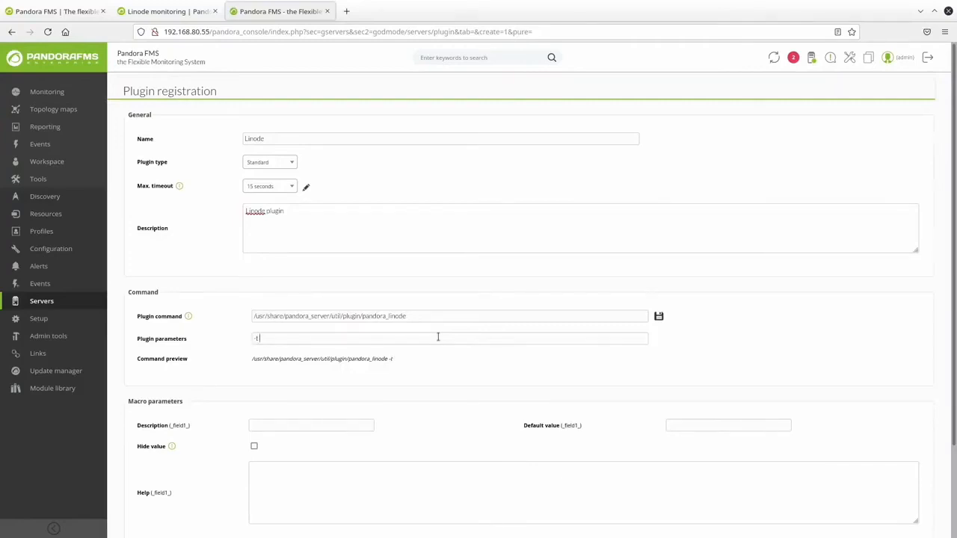
text(_field_)
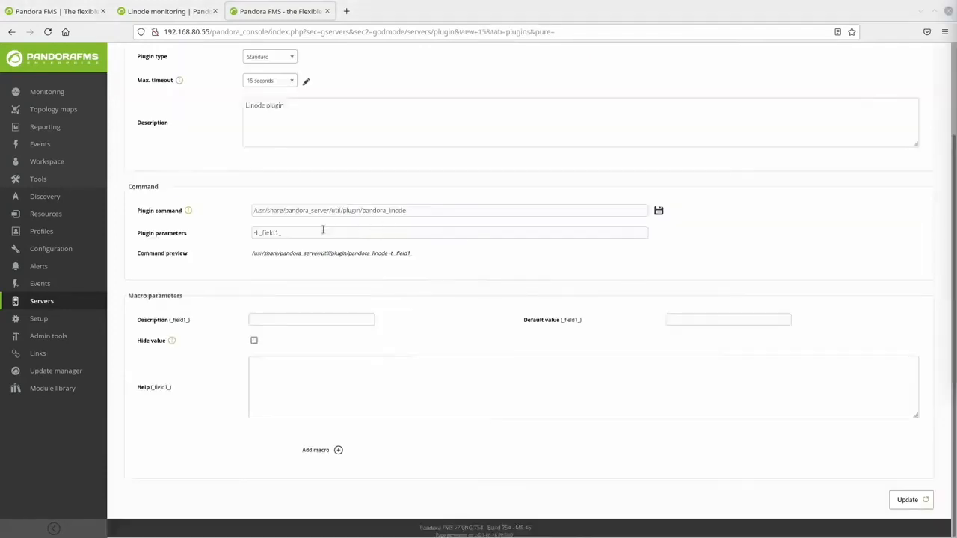
Step: Extend the plugin parameters to -t _field1_ -g _field2_ --data_dir _field3_ and check the command preview
click(324, 233)
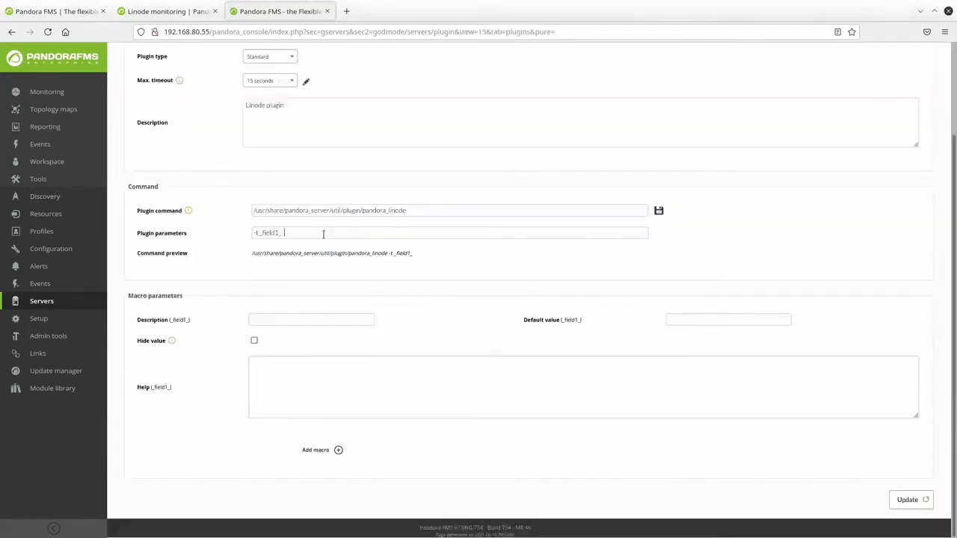
click(324, 236)
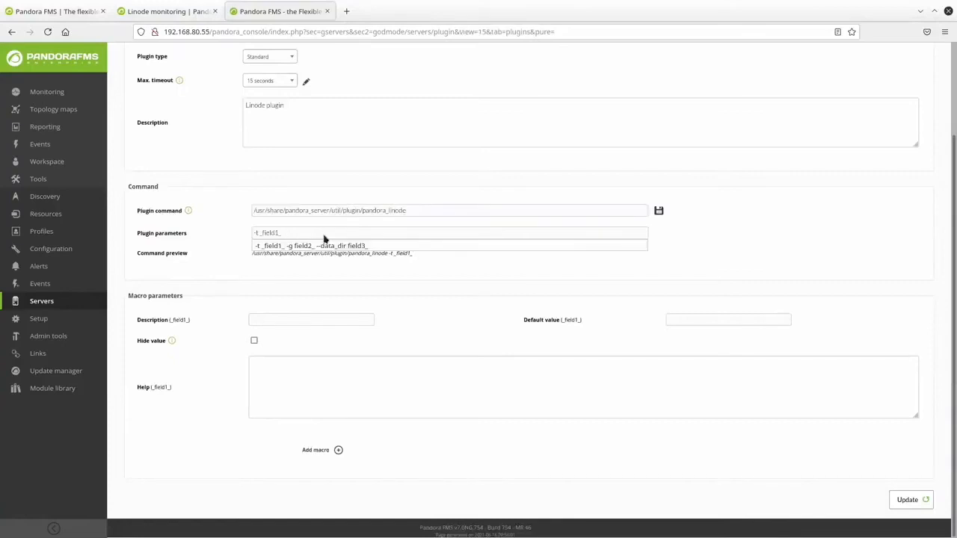
text(-g _field1_)
key(BackSpace)
key(BackSpace)
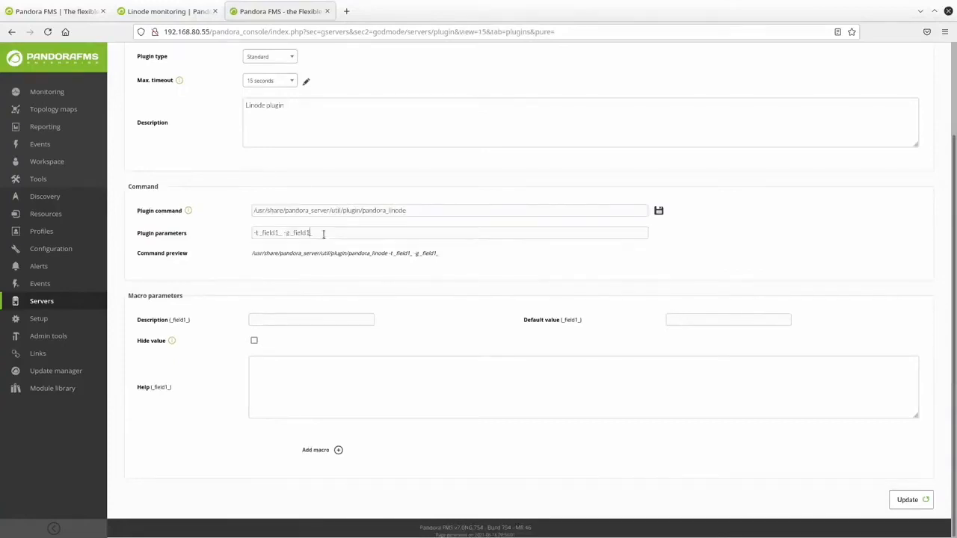
text(2_ --)
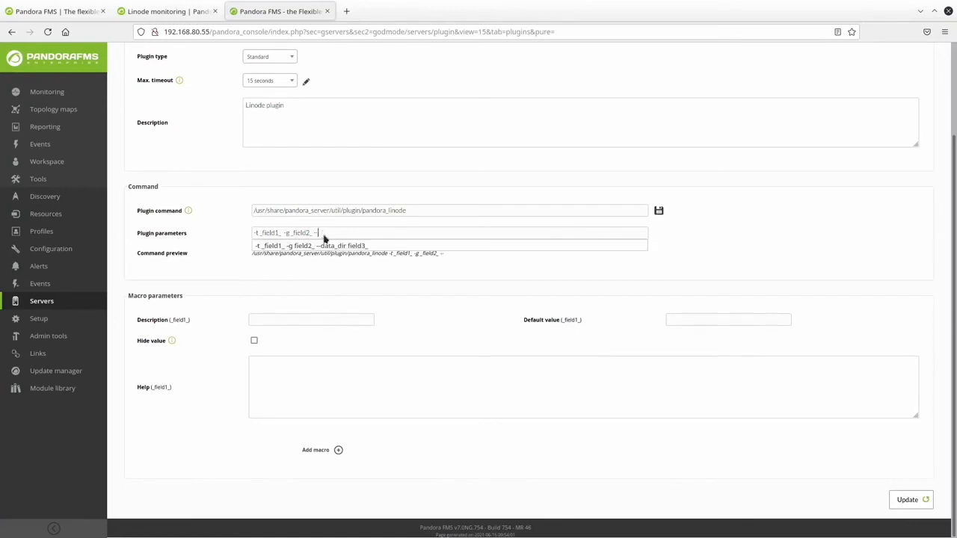
text(data)
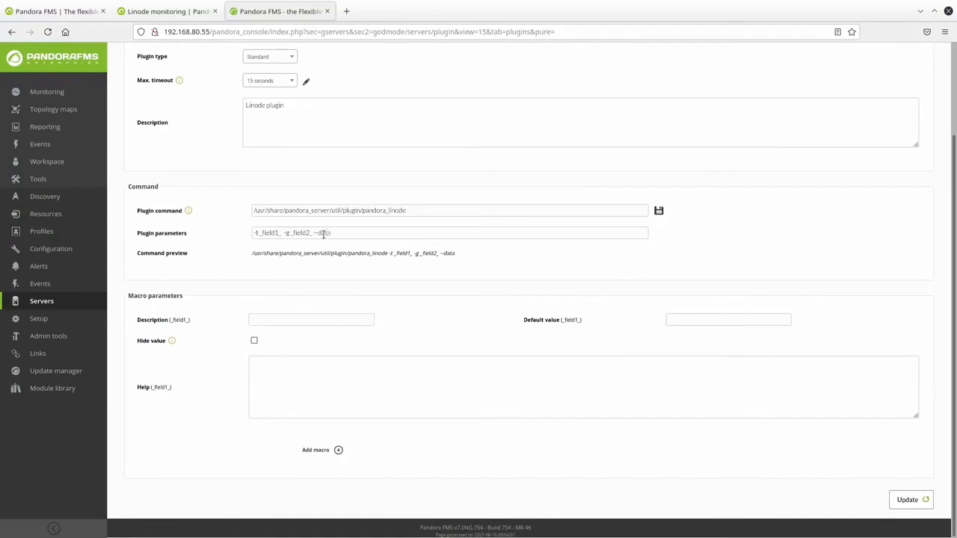
text(_dir _field)
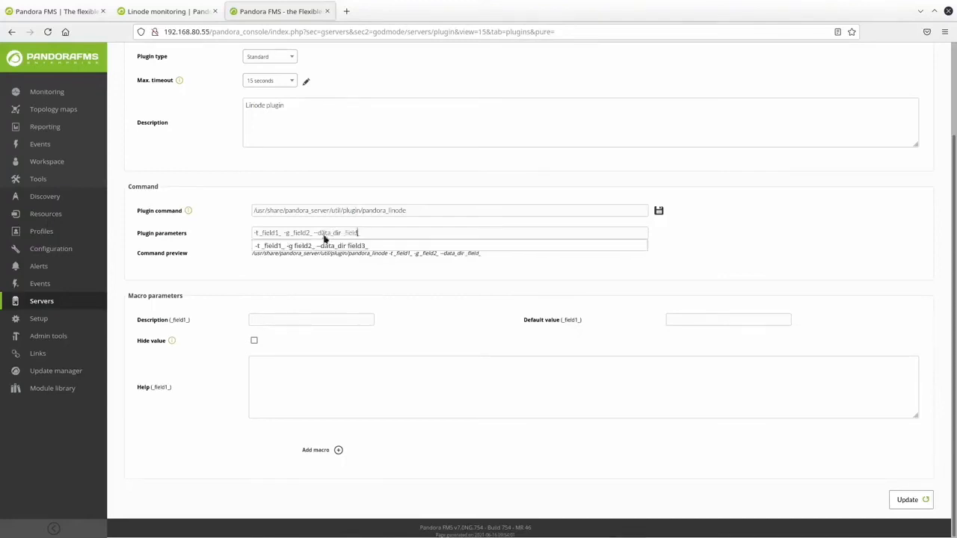
text(3_)
click(445, 308)
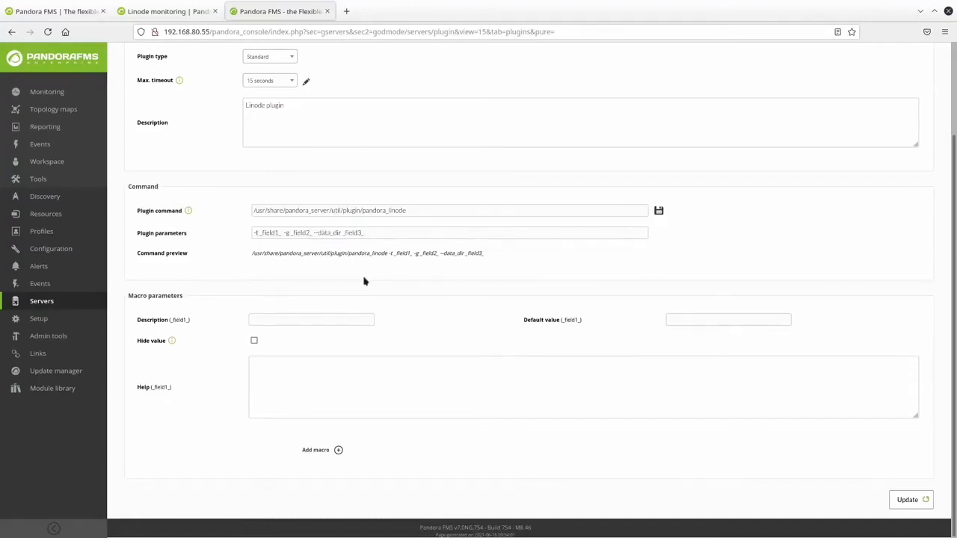
click(291, 232)
key(Escape)
key(Tab)
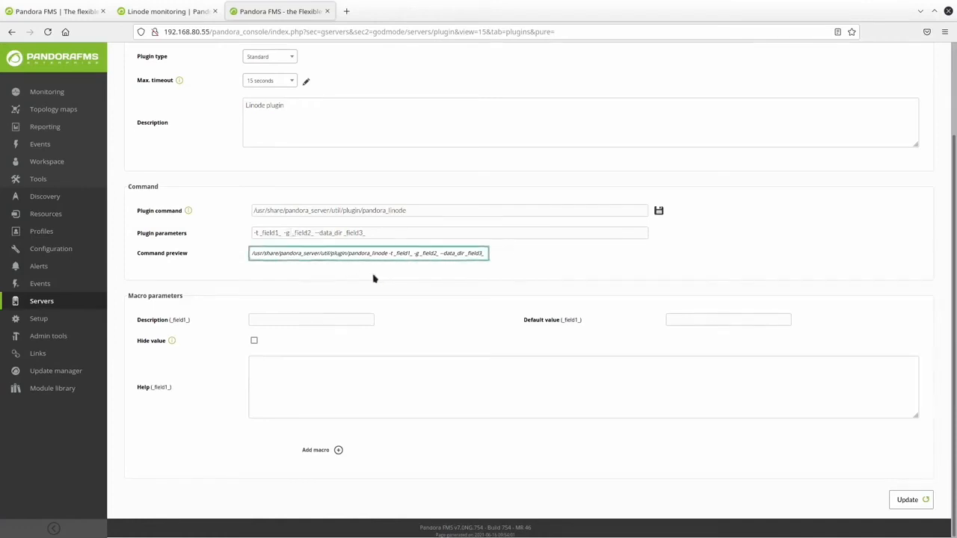
click(374, 278)
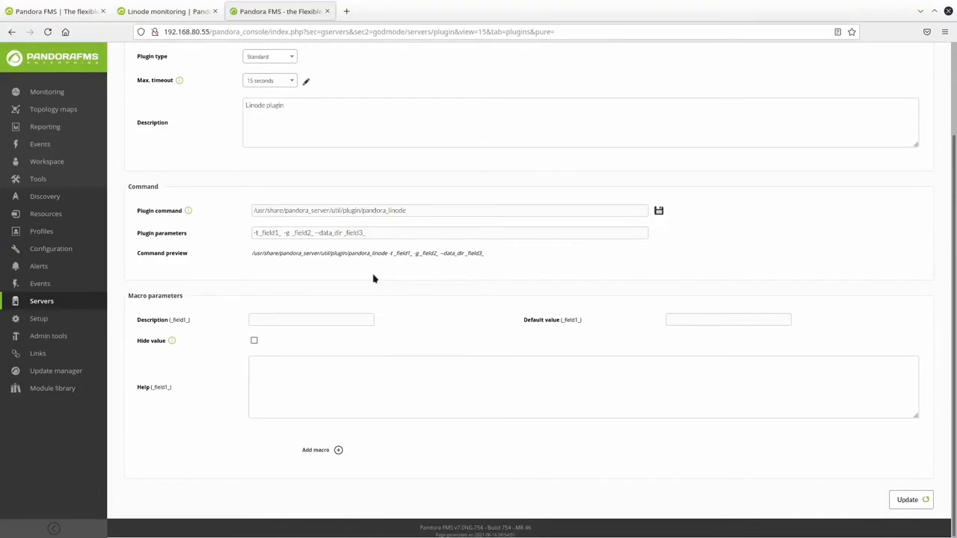
Step: Describe the _field1_ macro as token, hide its value, paste the API token as default, and set its help to "linode auth token"
click(316, 319)
text(token)
click(254, 342)
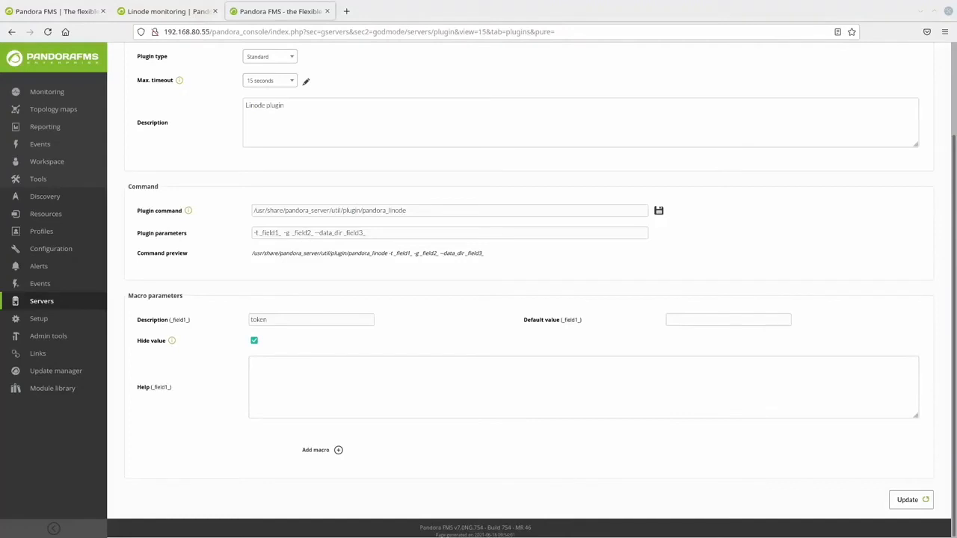
click(706, 317)
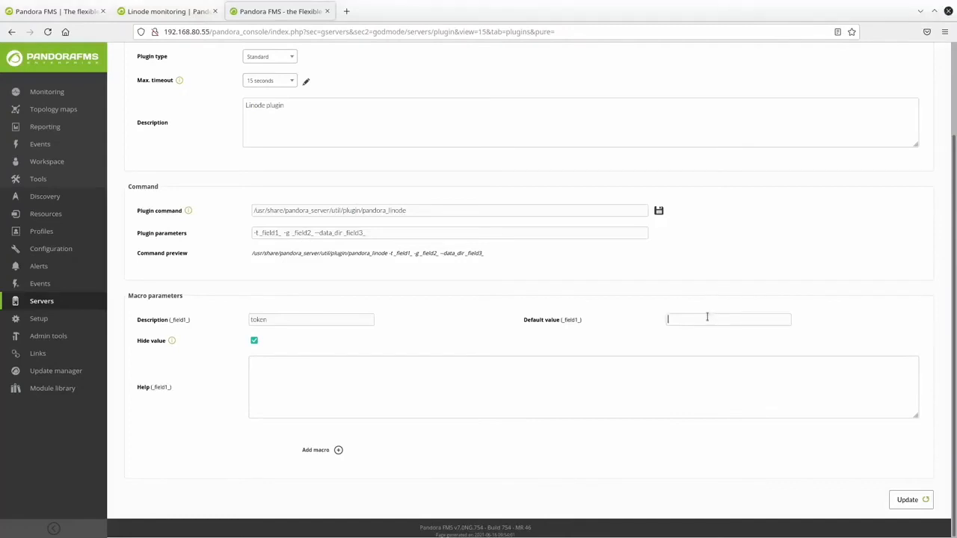
key(ctrl+v)
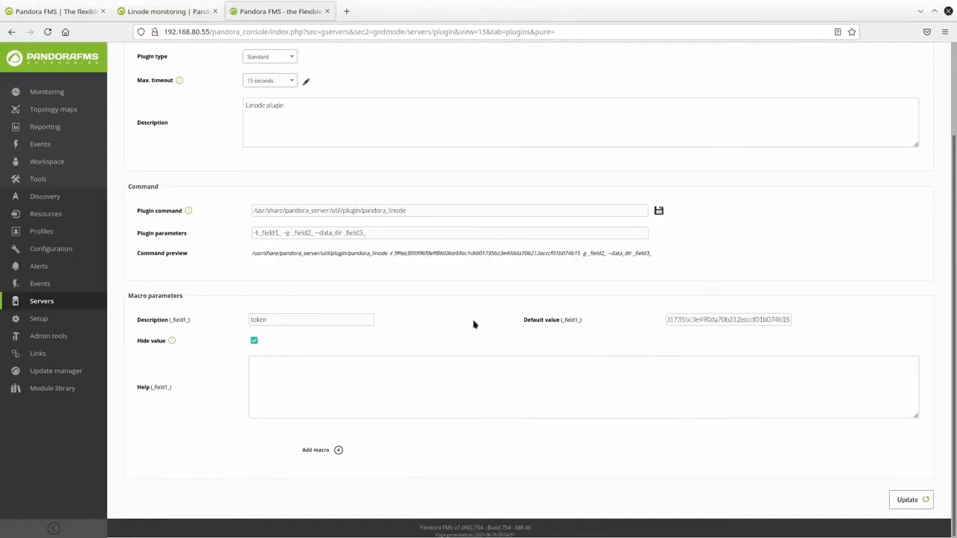
click(362, 357)
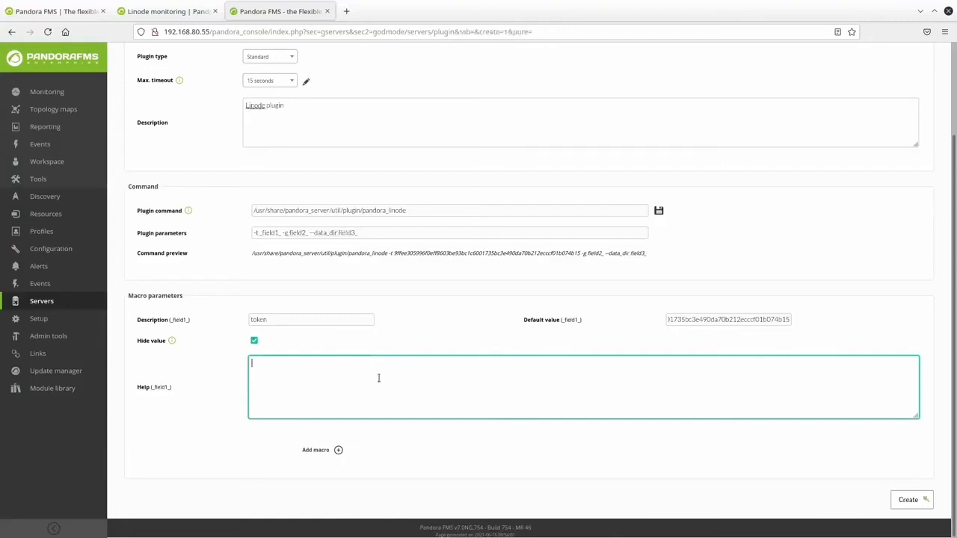
text(linode auth token)
Step: Add two more macros, describing _field2_ as group and _field3_ as data_in
click(337, 450)
scroll(347, 454, down, 3)
click(338, 450)
scroll(299, 381, down, 3)
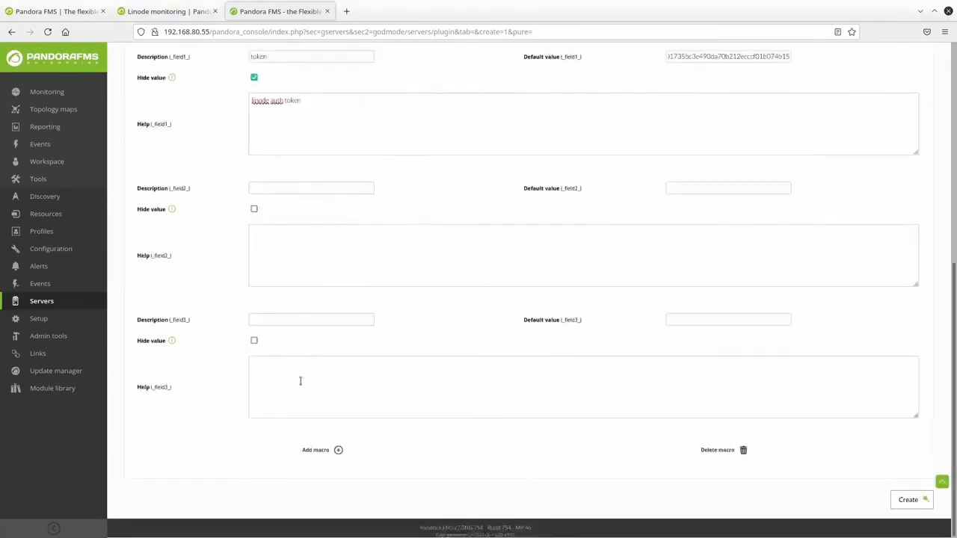
click(284, 188)
text(gru)
key(BackSpace)
key(BackSpace)
text(roup)
click(300, 319)
text(data_in)
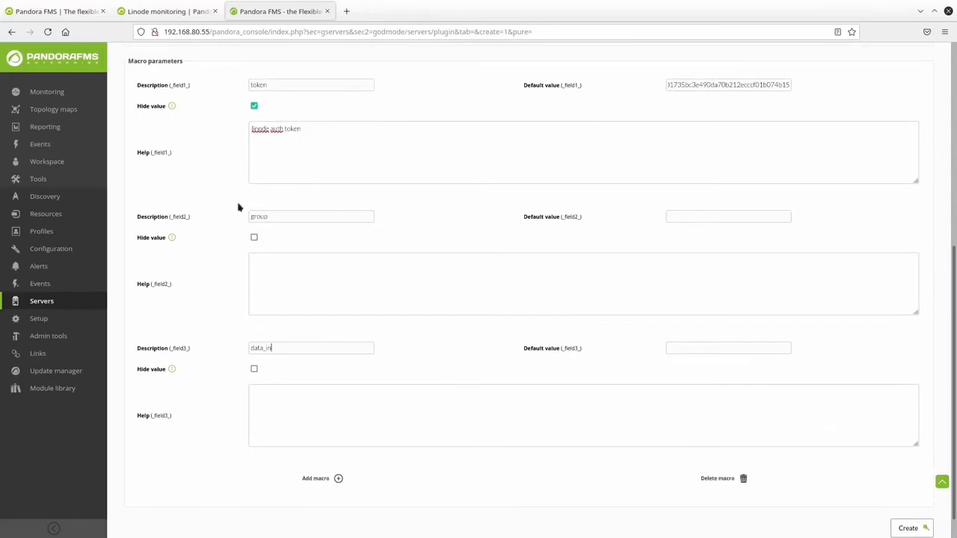
Step: Set the default value of the _field3_ macro to /var/spool/pandora/data_in/ and create the plugin
click(693, 215)
click(697, 348)
text(/var/spool/pandora/data_in/)
click(909, 528)
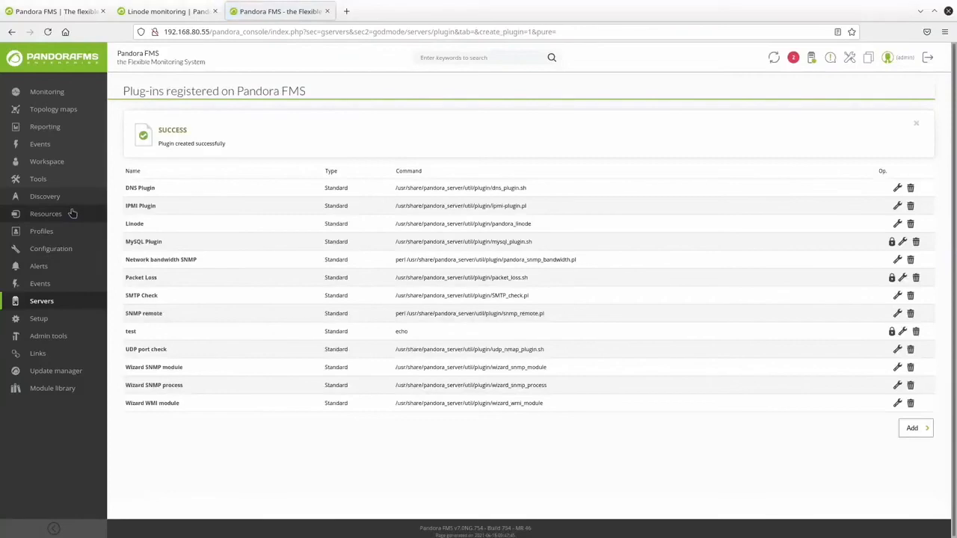
Step: Search the managed agents for "linode" and open the configuration of the Linode agent
mouse_move(73, 214)
click(142, 146)
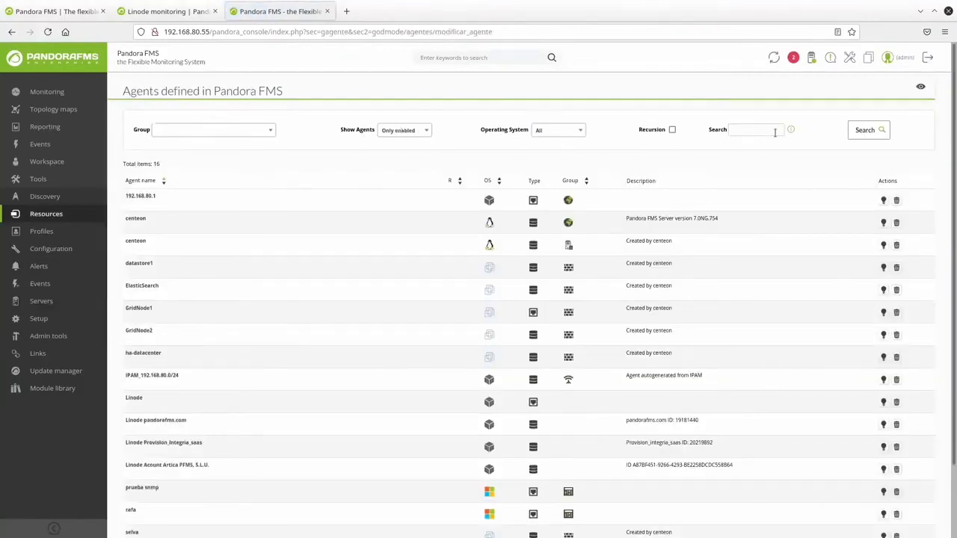
text(linode)
key(Return)
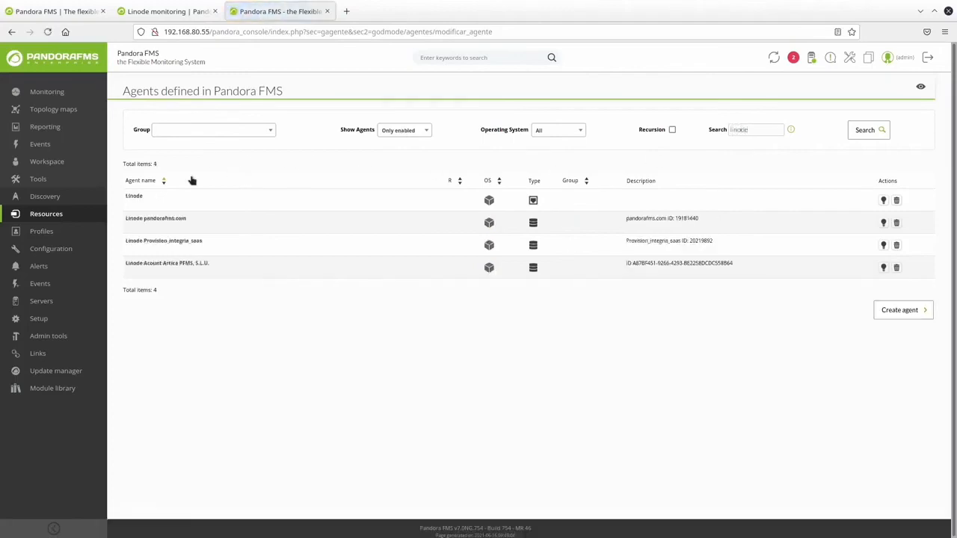
click(130, 195)
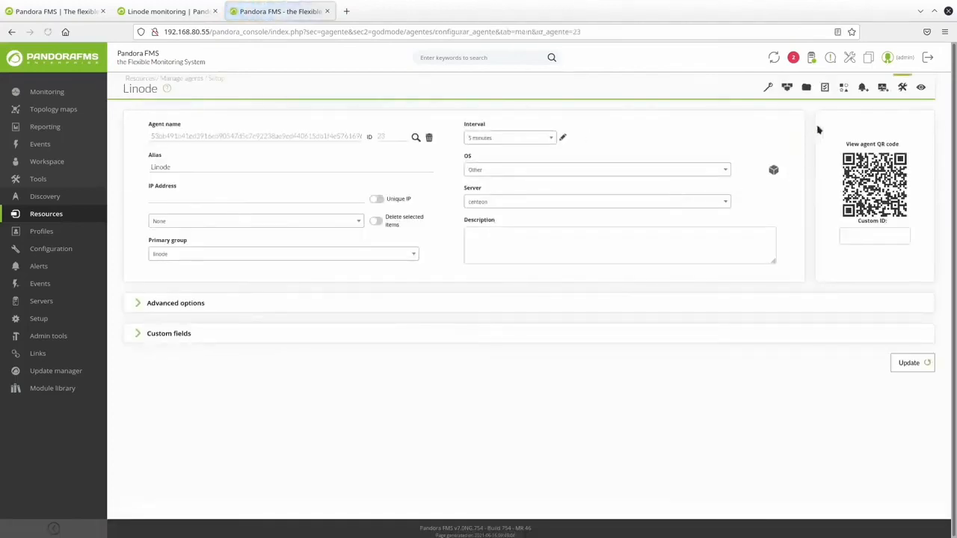
Step: Start a new plugin server module in the Linode agent's modules
click(883, 88)
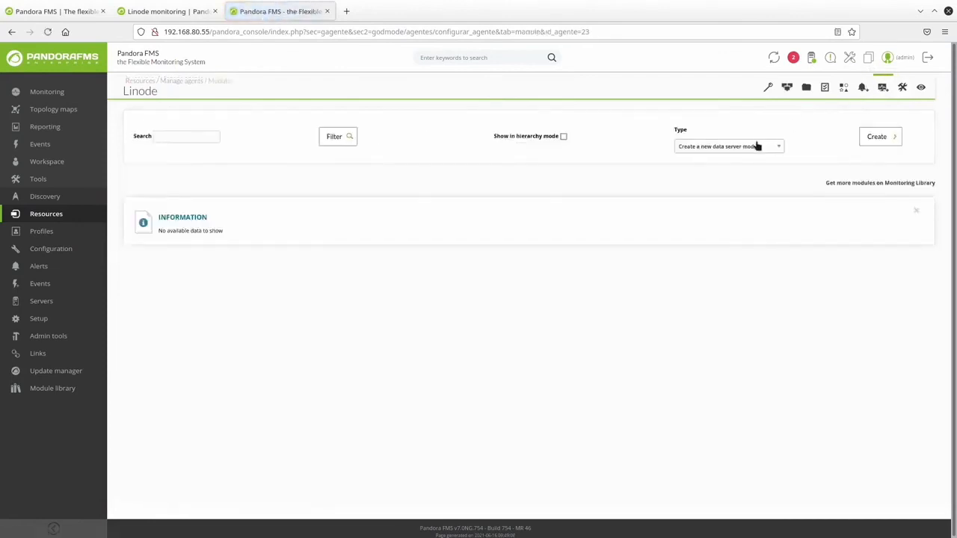
click(757, 145)
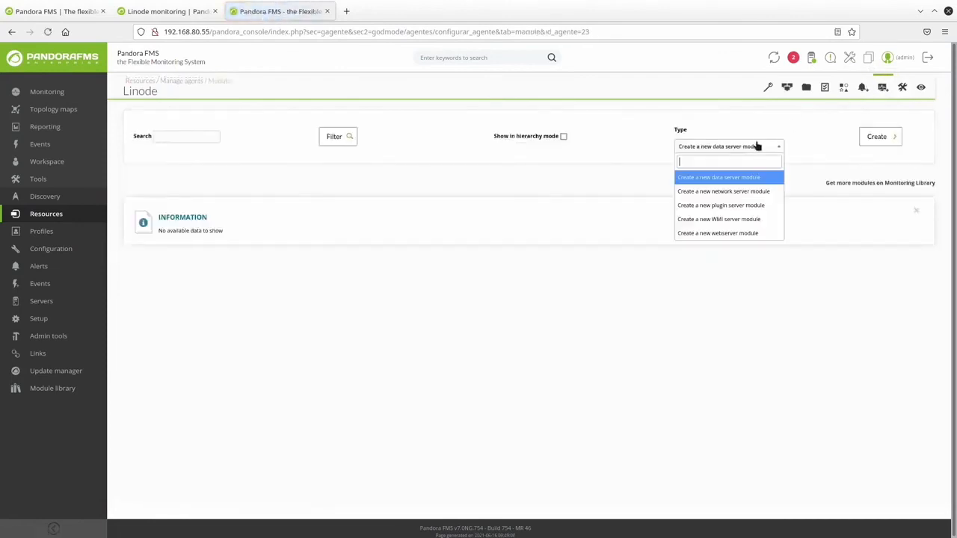
click(762, 205)
click(870, 142)
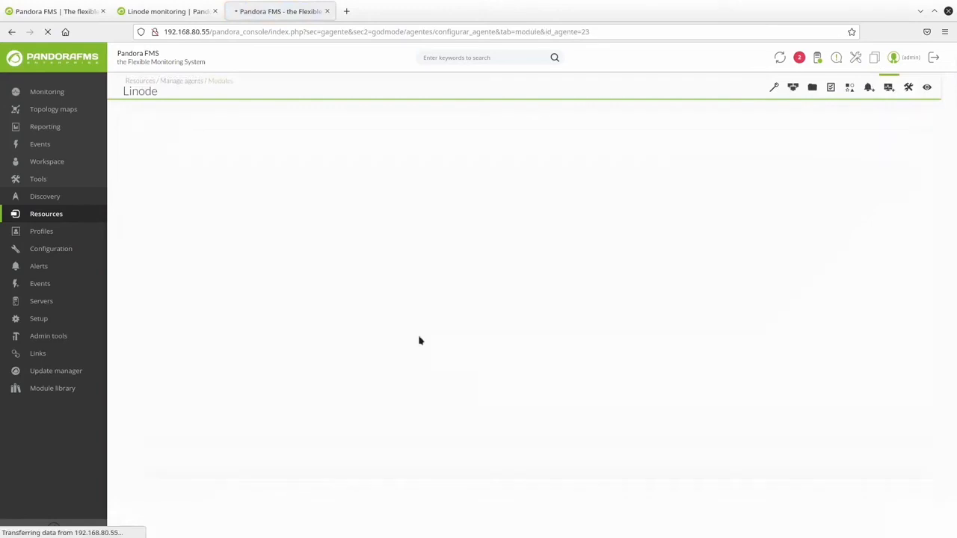
Step: Select the Linode plugin for the module and enter linode as its group value
click(414, 379)
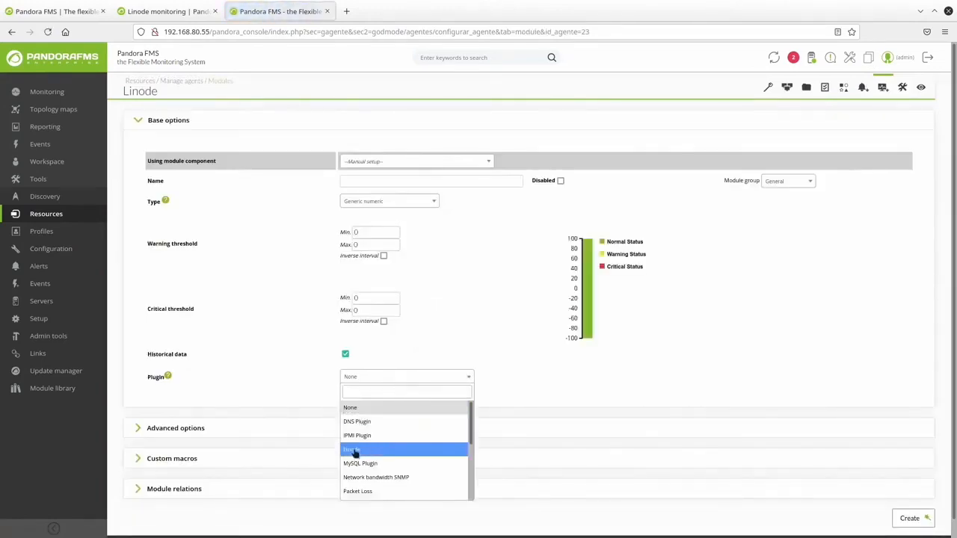
click(378, 451)
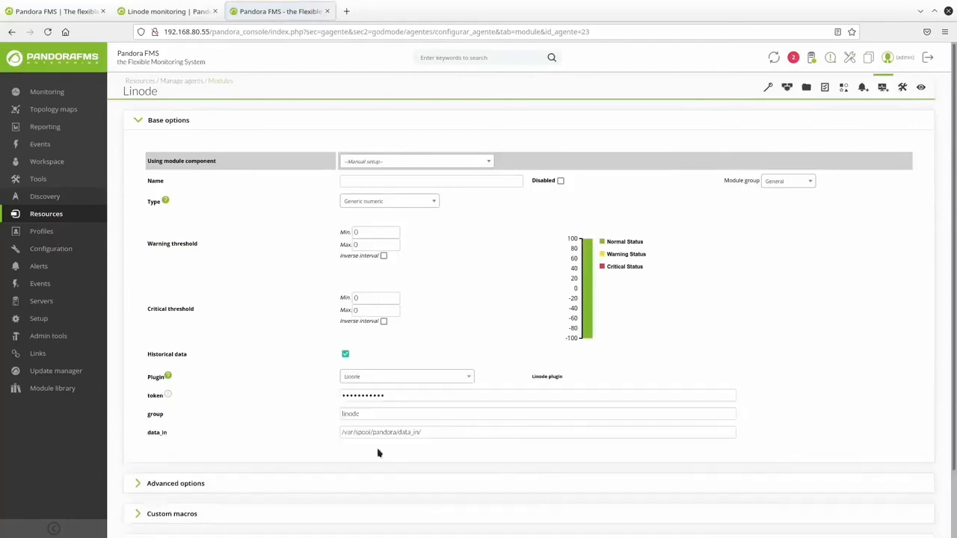
scroll(256, 408, down, 2)
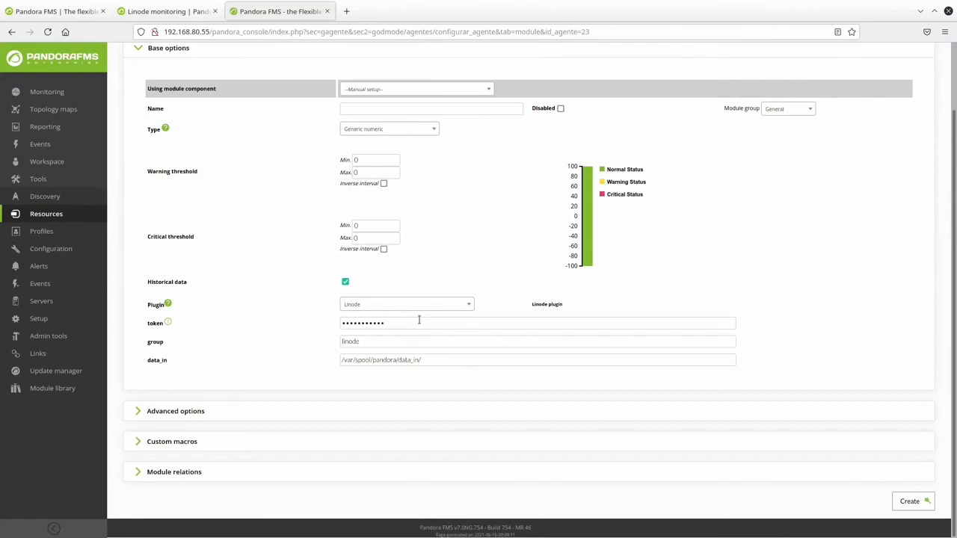
click(423, 341)
double_click(428, 343)
key(BackSpace)
text(linode)
Step: Open the help documentation for the module's plugin setting and search it for "macro"
mouse_move(169, 324)
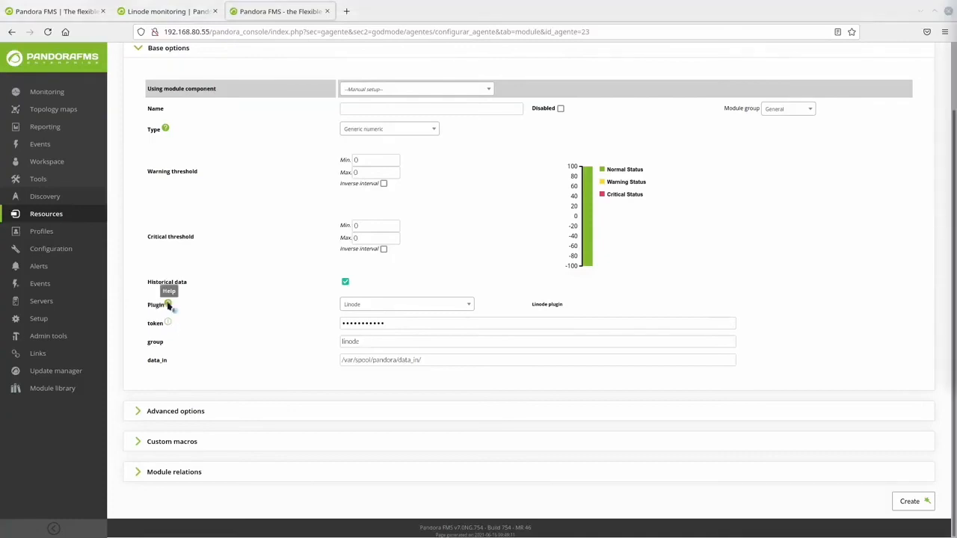
click(168, 305)
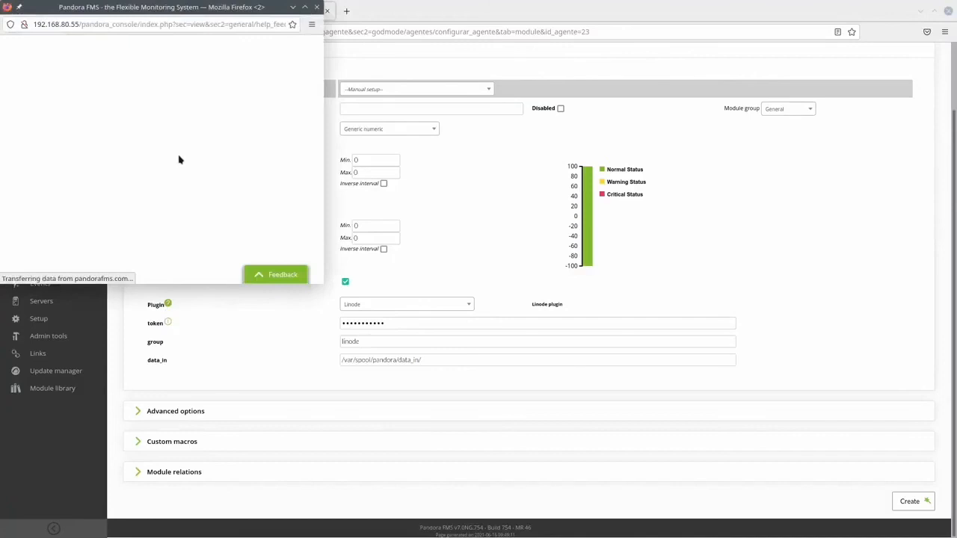
key(ctrl+f)
text(m)
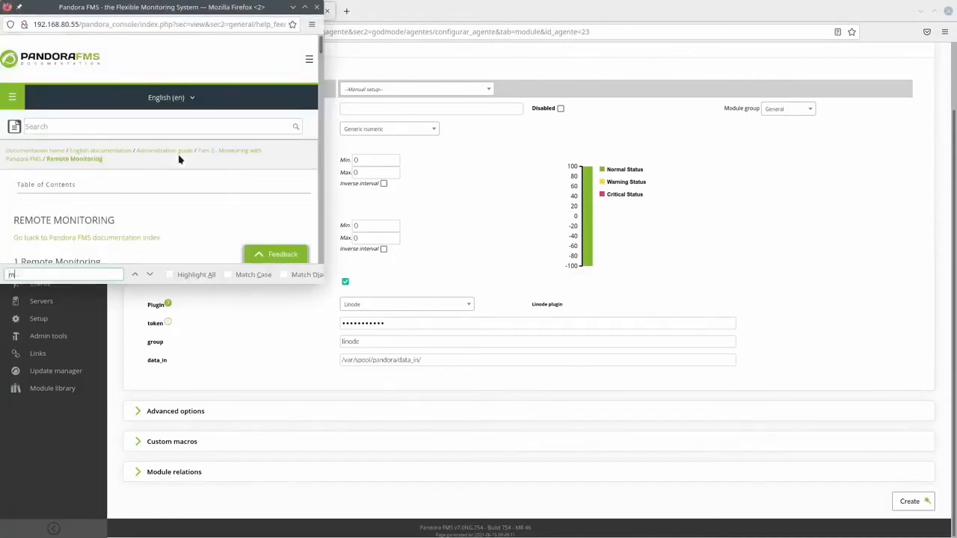
text(acro)
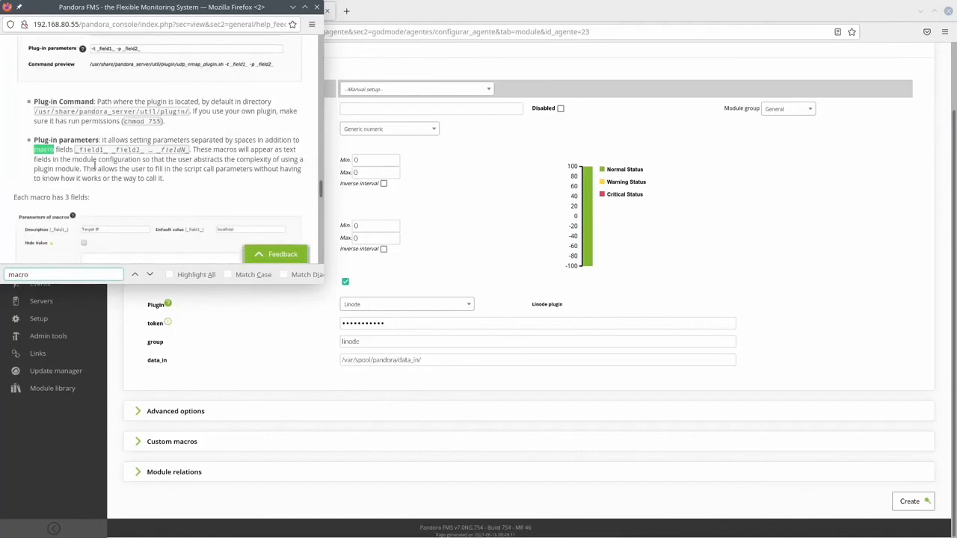
Step: Enlarge the help window, examine the supported internal macros for plugin configuration, and close the help
scroll(95, 166, down, 5)
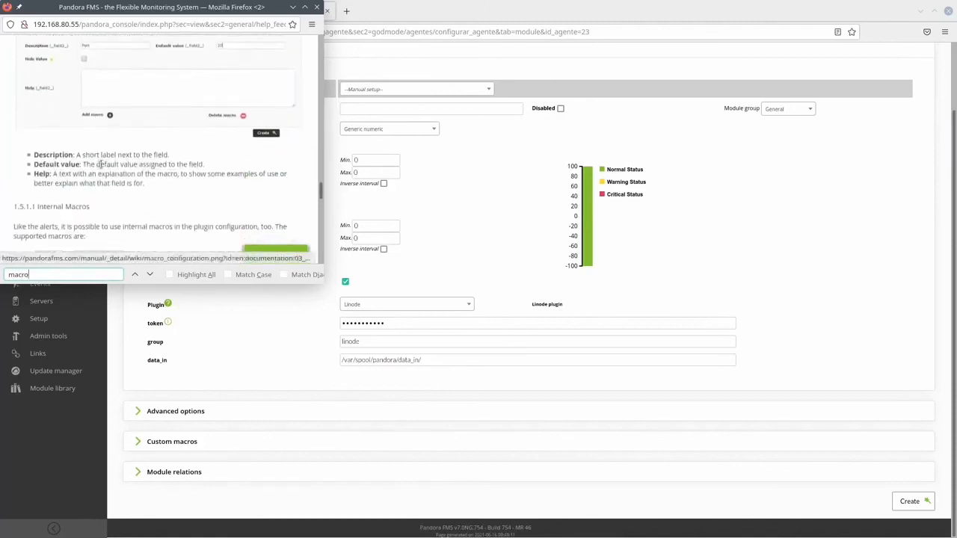
scroll(101, 166, down, 3)
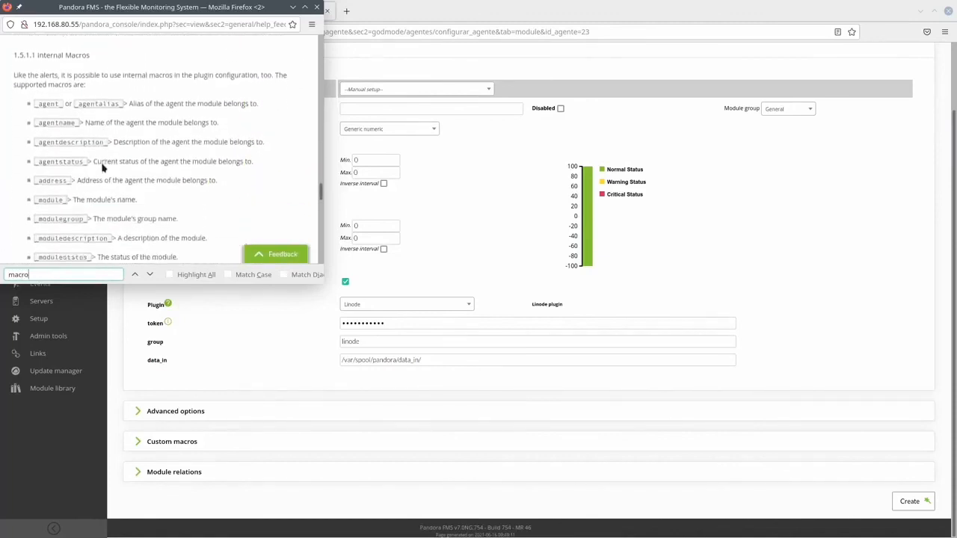
drag(322, 284, 424, 432)
scroll(210, 299, up, 5)
key(Return)
key(Return)
scroll(93, 359, down, 3)
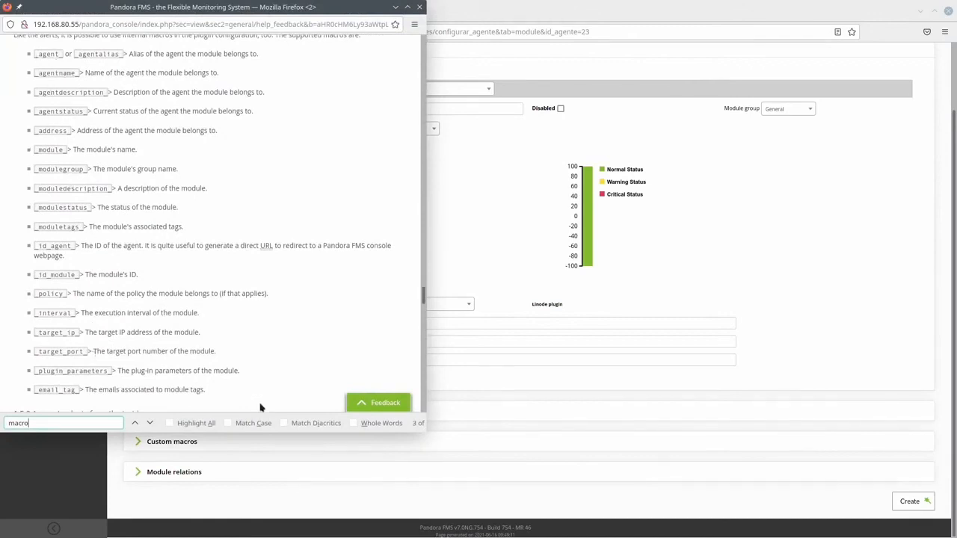
click(419, 7)
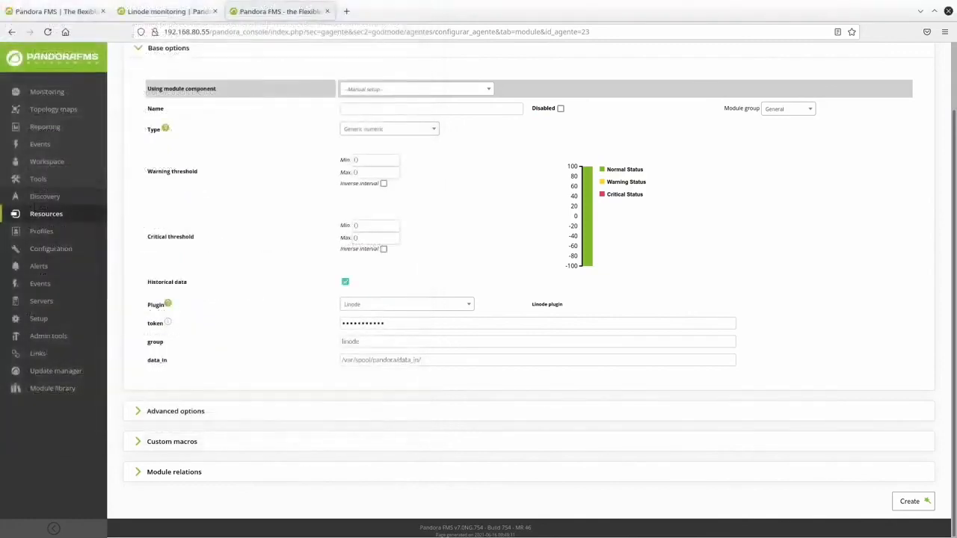
Step: Name the module Linode exe, set its type to Generic boolean, and create it without saving the login in the browser
click(401, 111)
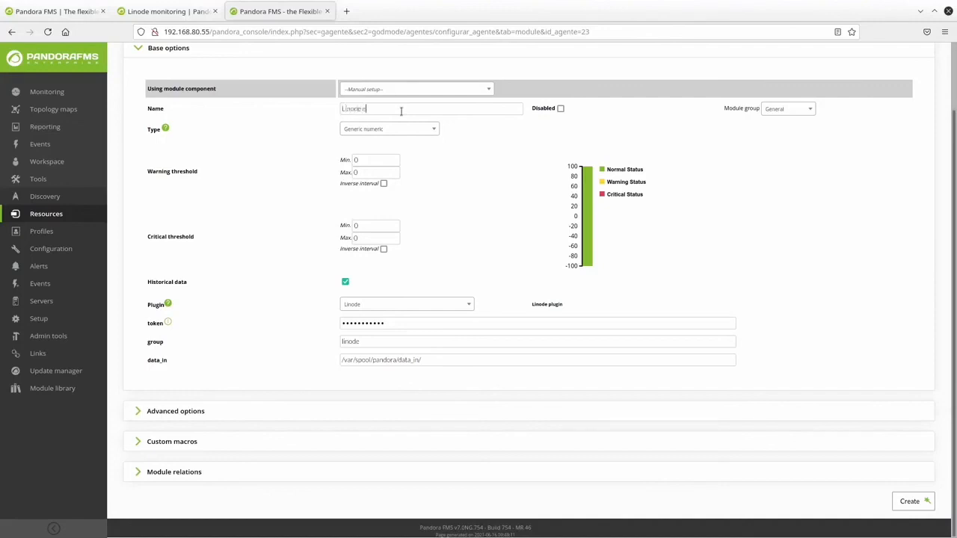
click(381, 132)
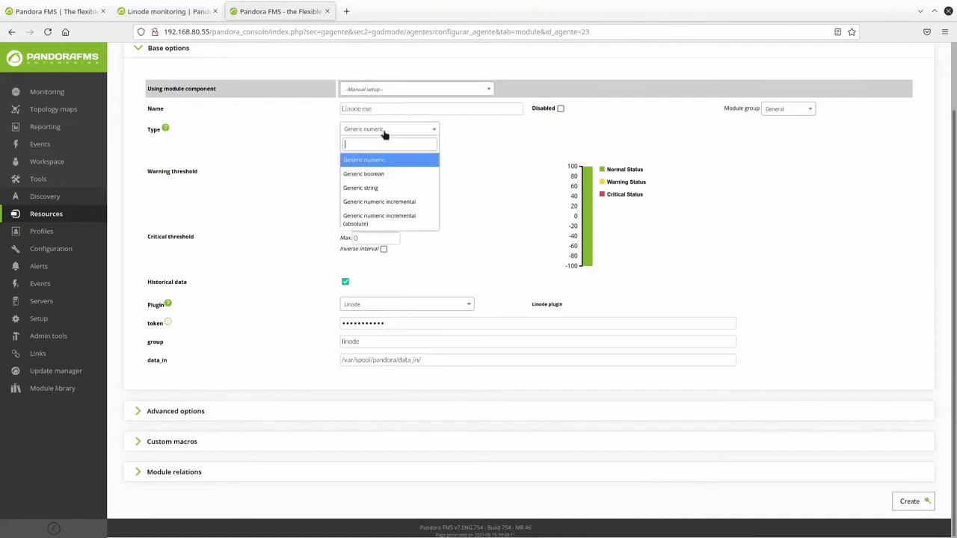
click(405, 175)
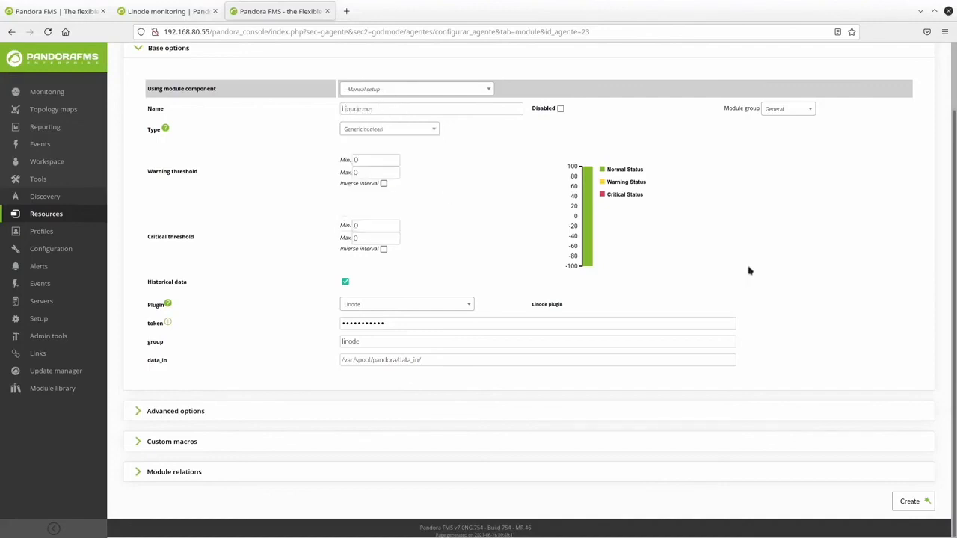
click(929, 505)
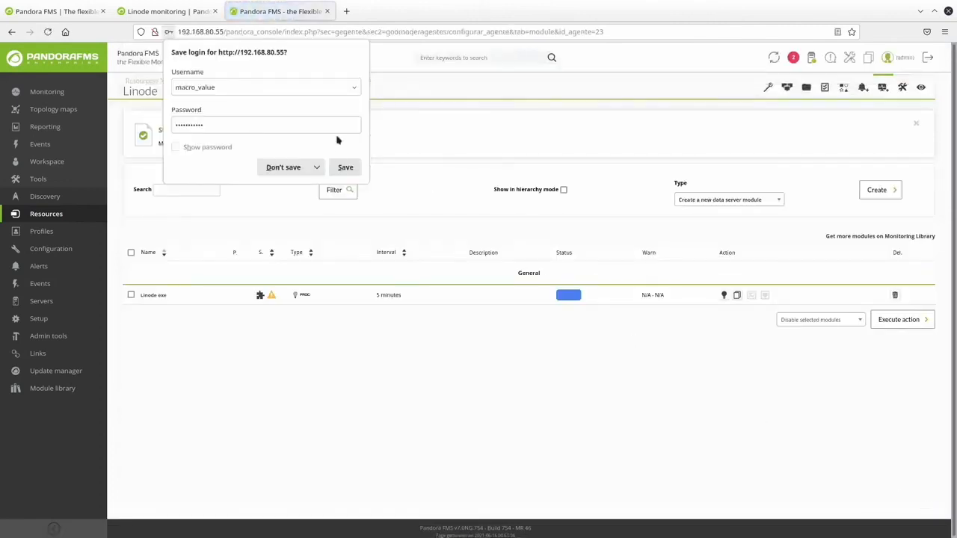
click(299, 168)
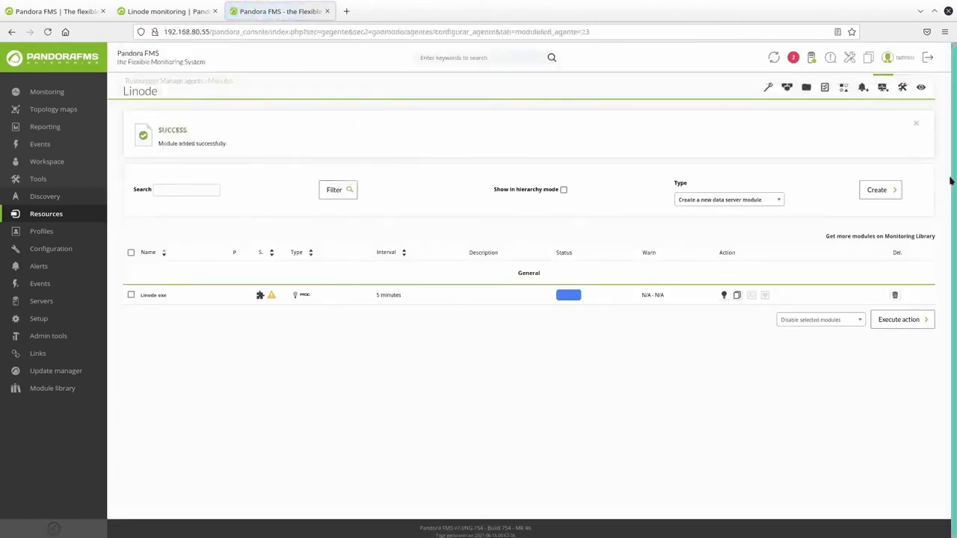
Step: Open the Linode agent's main view and check the status and data of the Linode exe module
click(920, 87)
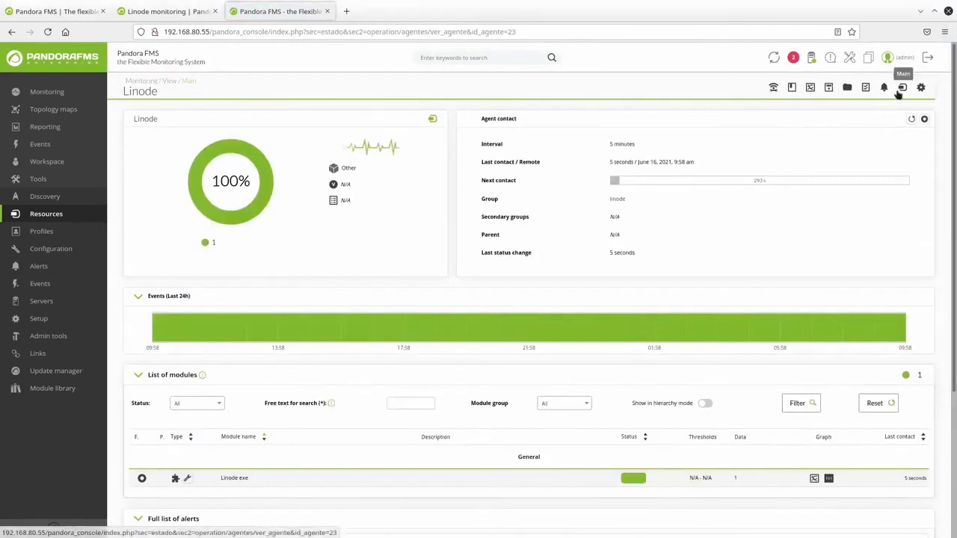
scroll(706, 217, down, 3)
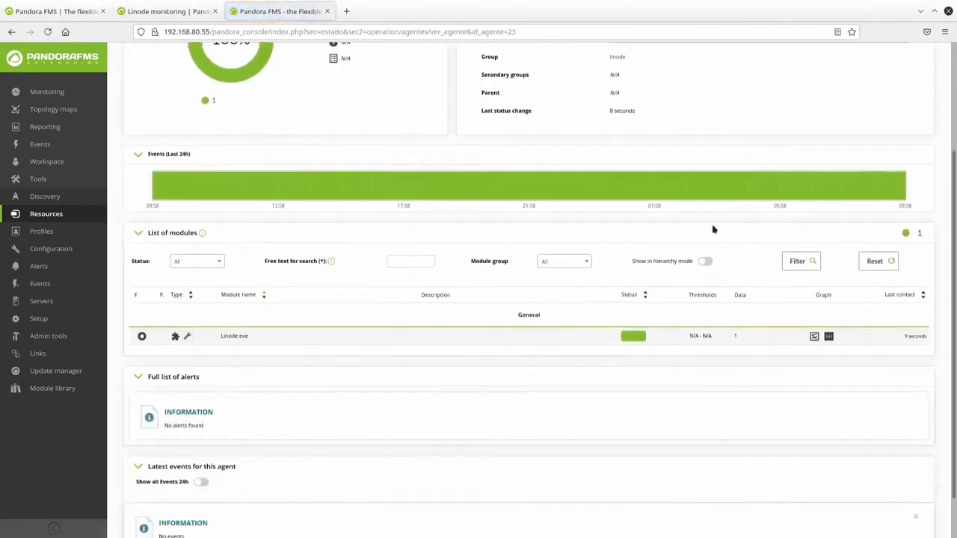
mouse_move(636, 336)
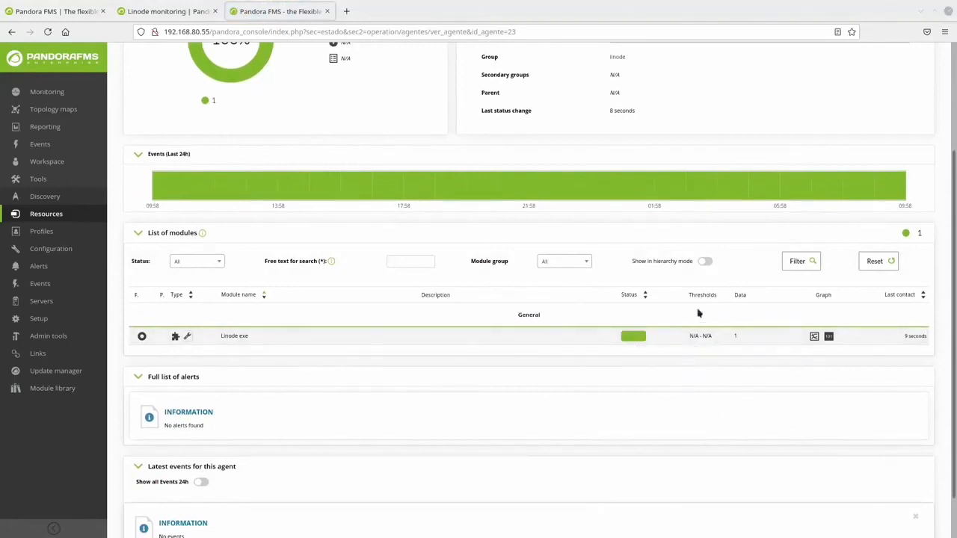
scroll(194, 128, up, 3)
Step: Open the monitoring tree view and expand the linode group with its Provision_integria_saas, pandorafms.com and Artica account agents to examine their modules
mouse_move(27, 93)
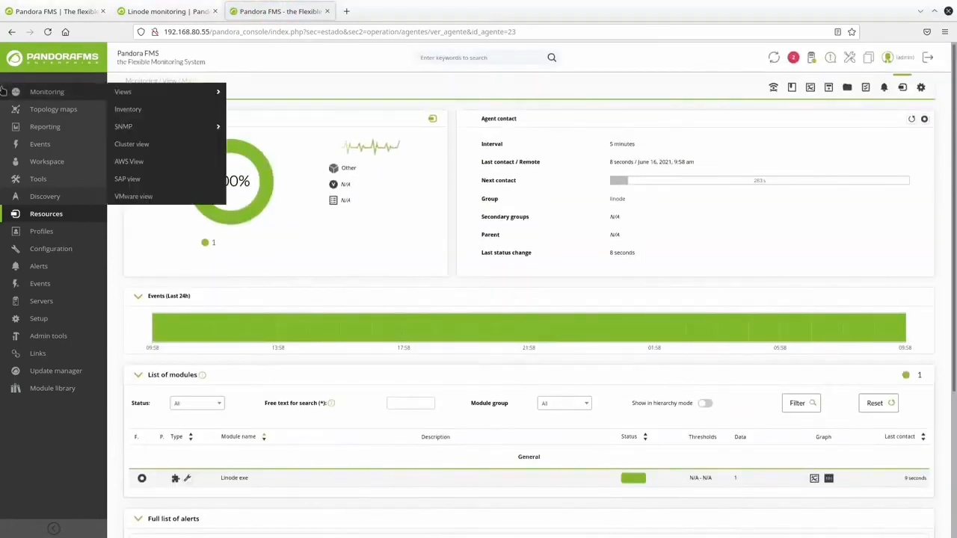
mouse_move(142, 96)
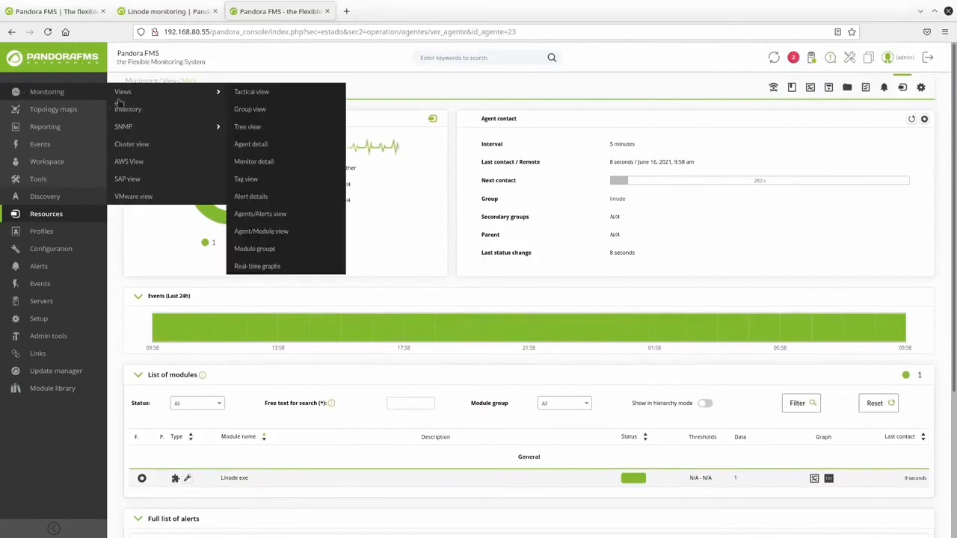
click(248, 127)
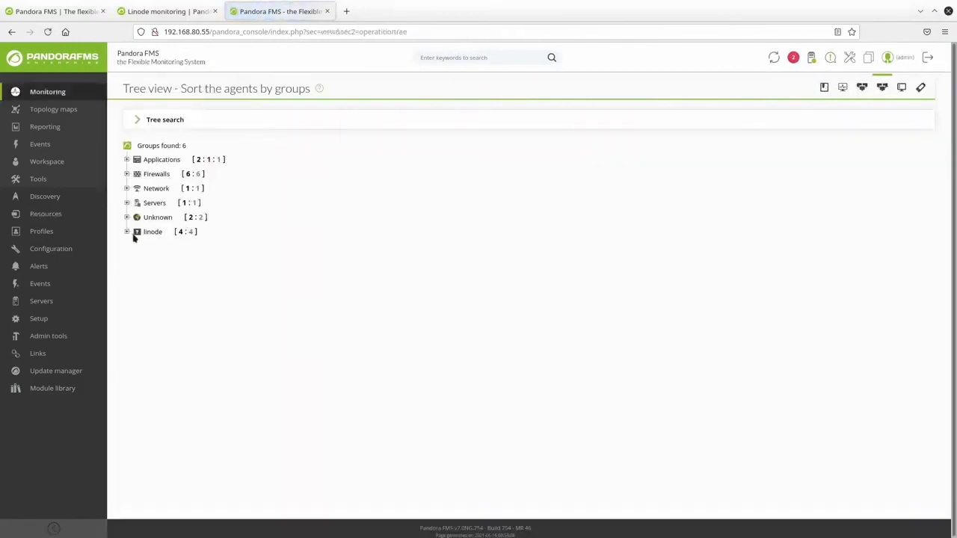
click(127, 232)
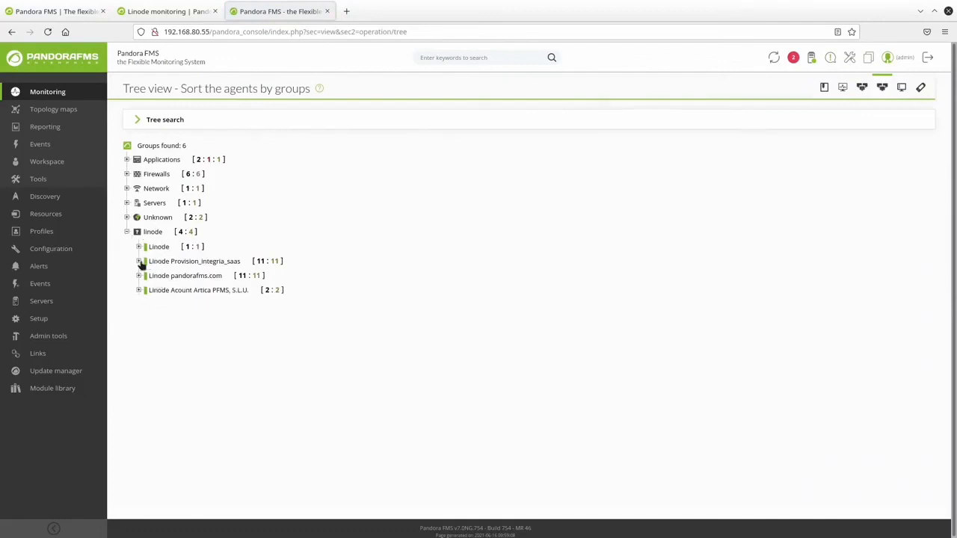
click(139, 262)
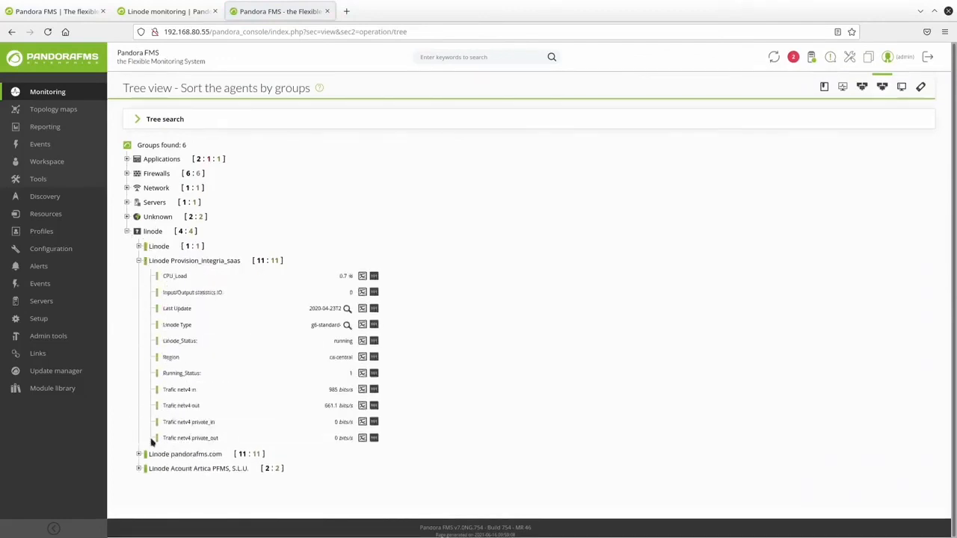
click(139, 454)
scroll(125, 394, down, 2)
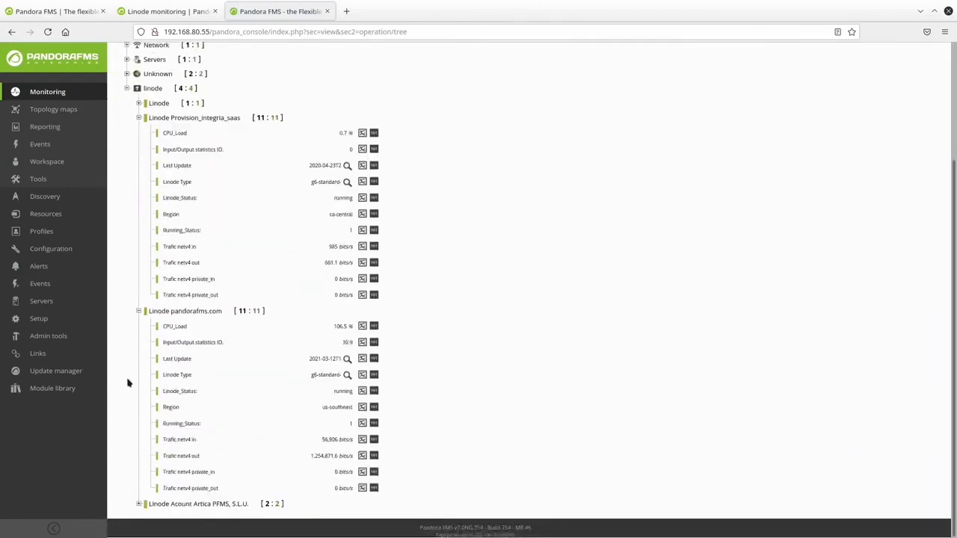
click(138, 504)
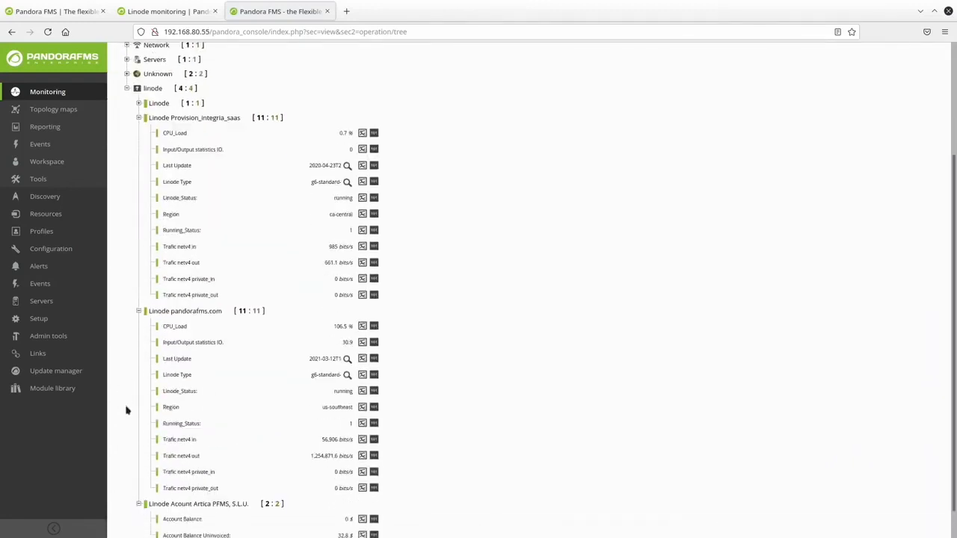
Step: Collapse the Linode pandorafms.com and Linode Provision_integria_saas agents in the tree view
scroll(126, 401, up, 2)
click(140, 454)
click(139, 262)
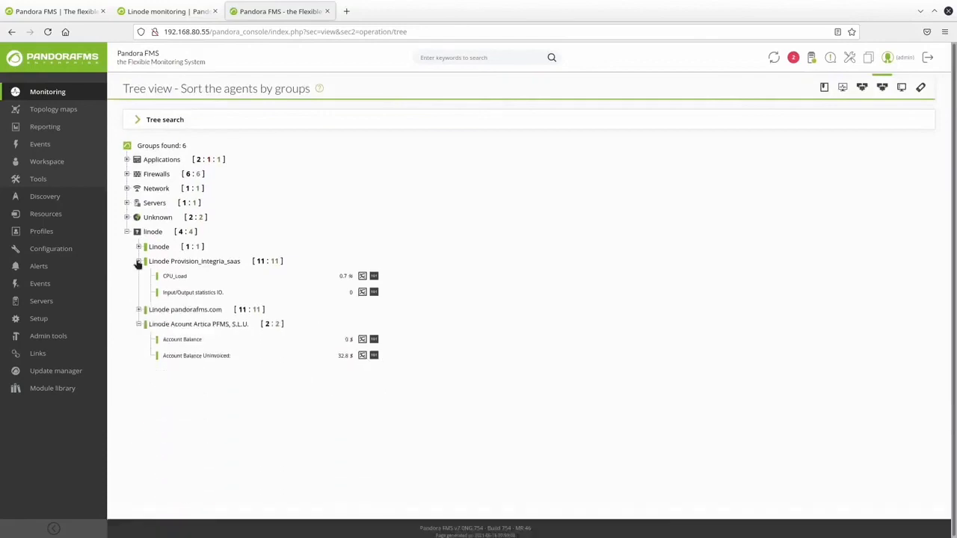